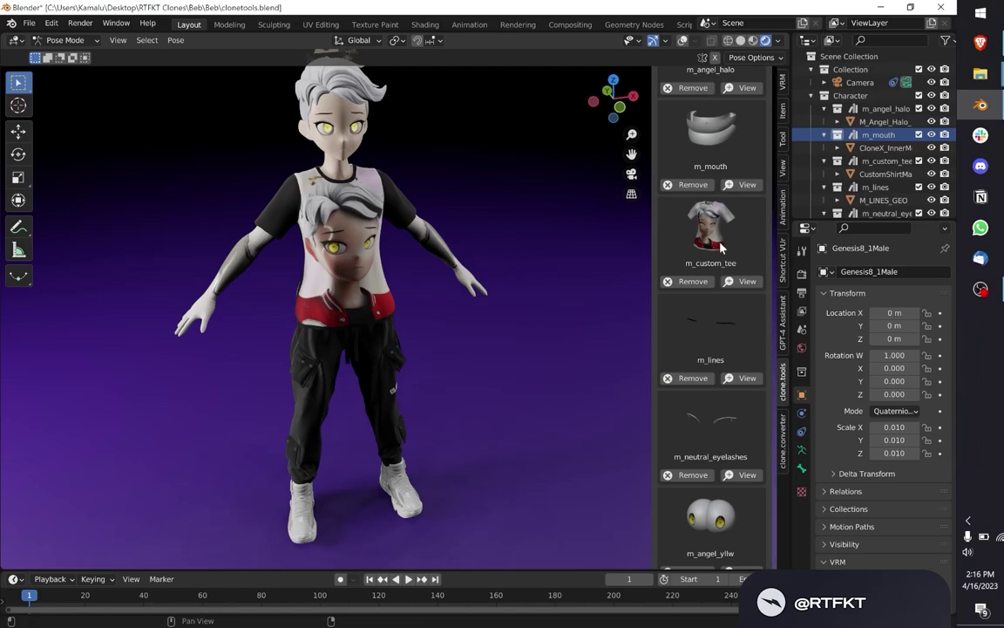
# - Minimize Blender to reveal the Box Shirt Creator folder page behind it
pyautogui.scroll(1, 678, 209)
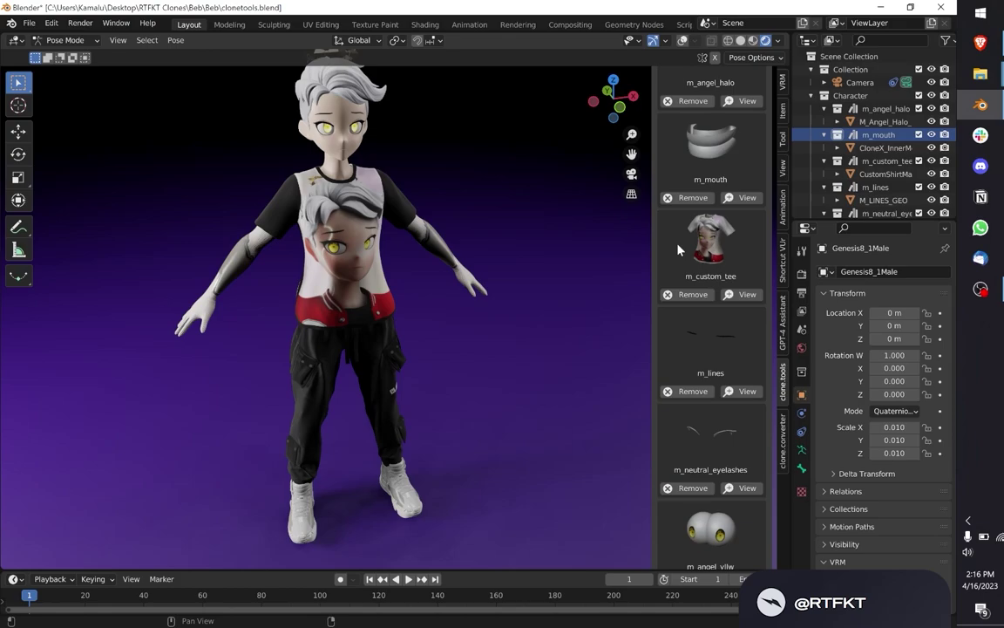
pyautogui.scroll(-1, 436, 201)
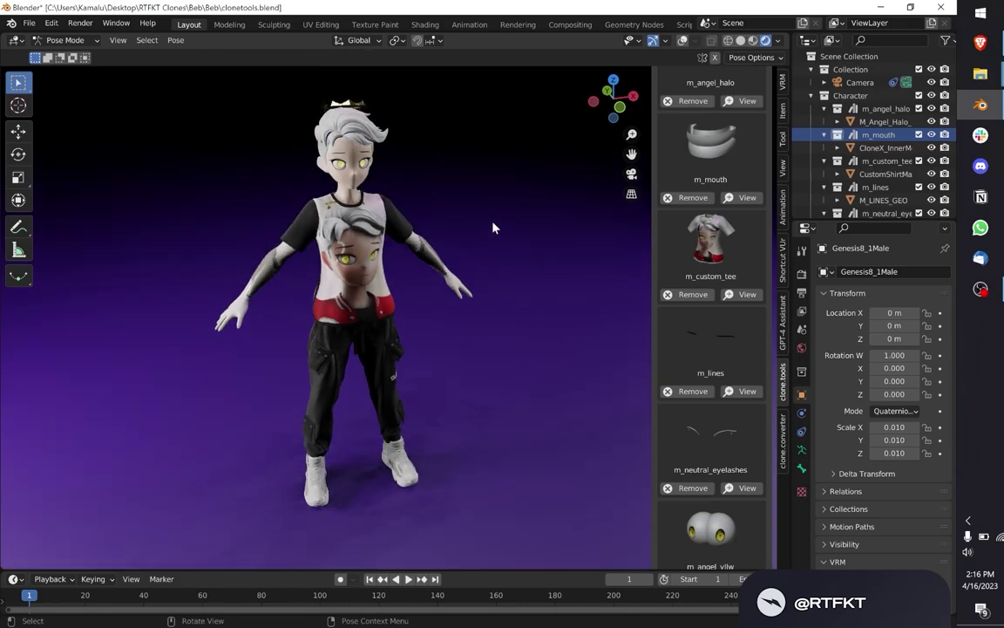
pyautogui.click(882, 6)
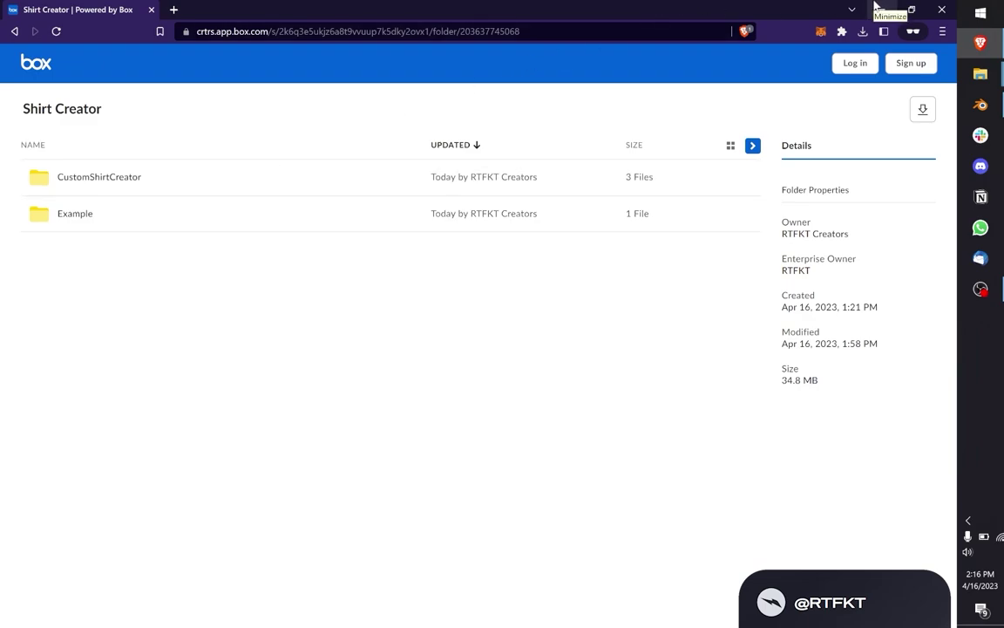
# - Bring the File Explorer Downloads window holding Shirt Creator.zip and CloneX-NYC.jpg forward
pyautogui.moveTo(981, 73)
pyautogui.click(872, 70)
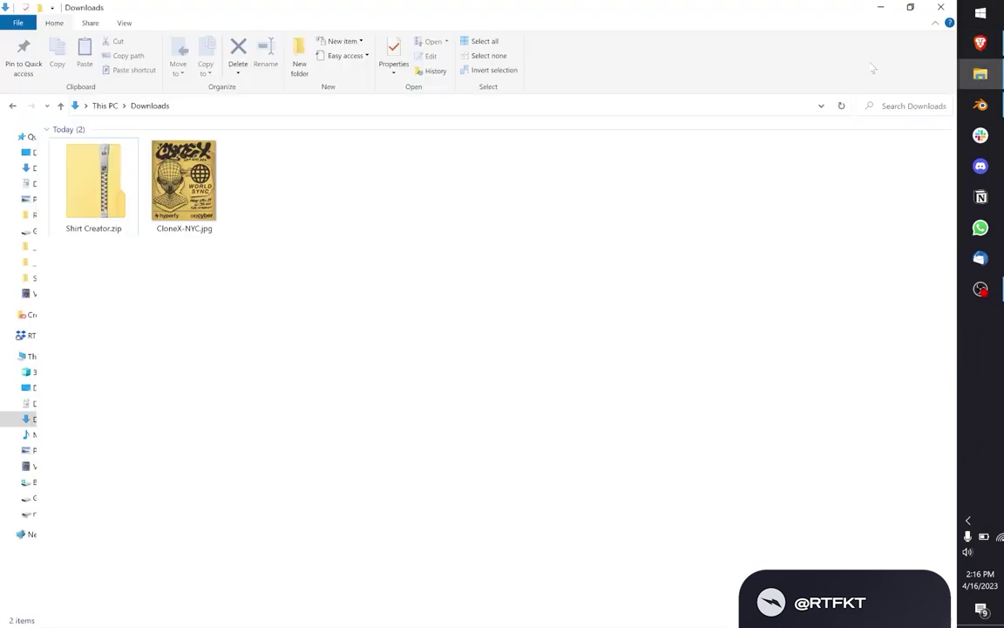
# - Extract all of Shirt Creator.zip into a Shirt Creator folder in Downloads
pyautogui.click(129, 212)
pyautogui.rightClick(131, 187)
pyautogui.click(31, 235)
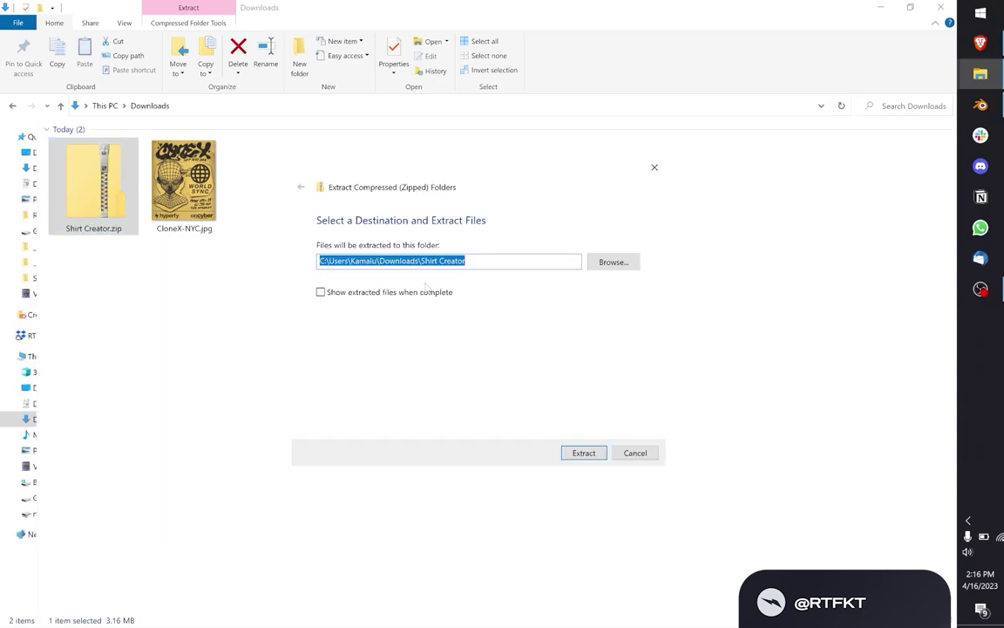
pyautogui.click(569, 450)
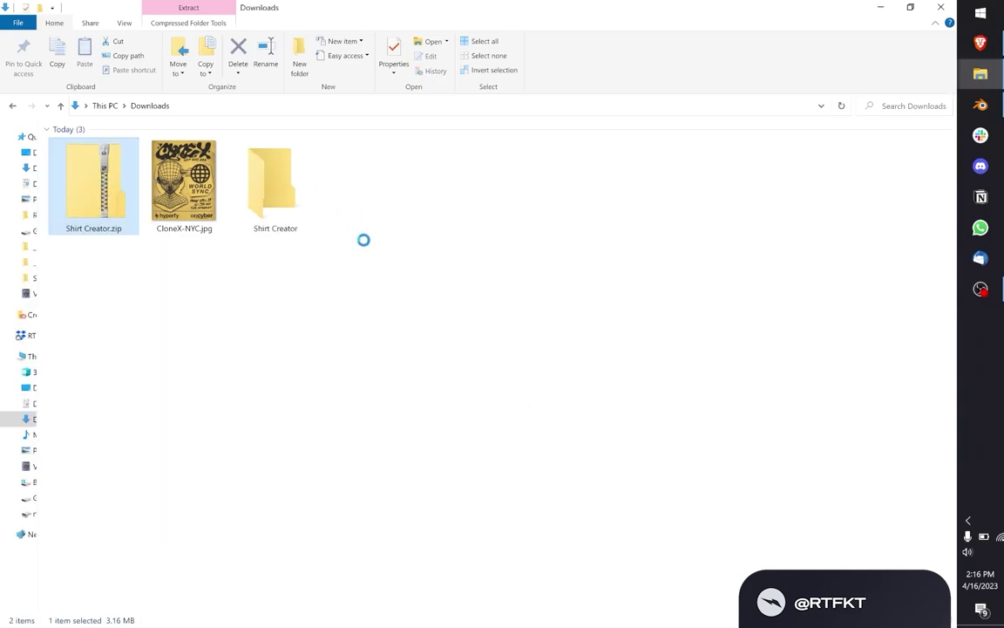
# - Open the extracted Shirt Creator folder, look inside Example, and return to Shirt Creator
pyautogui.click(280, 186)
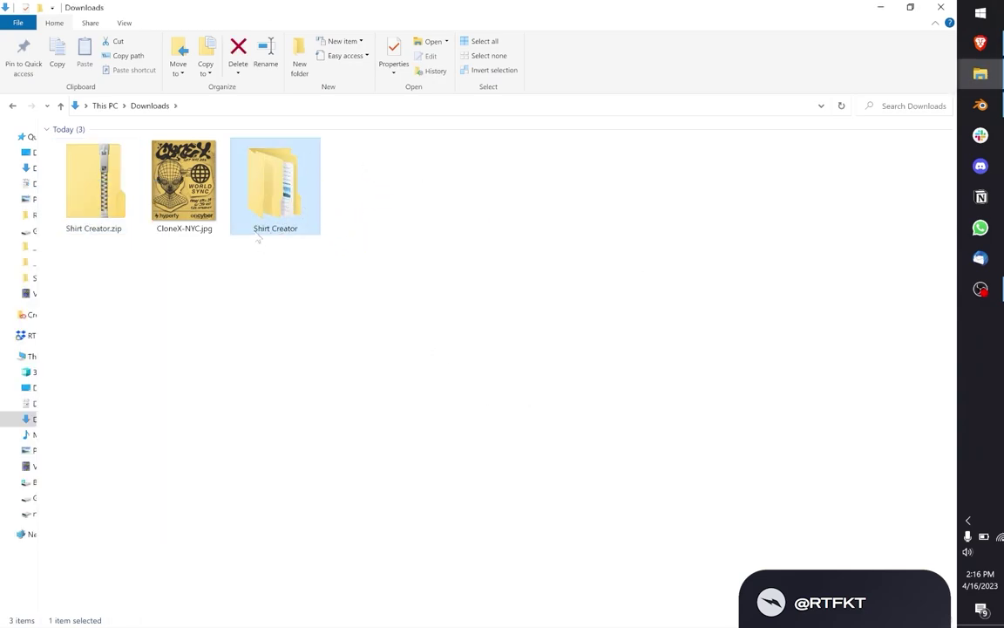
pyautogui.doubleClick(261, 183)
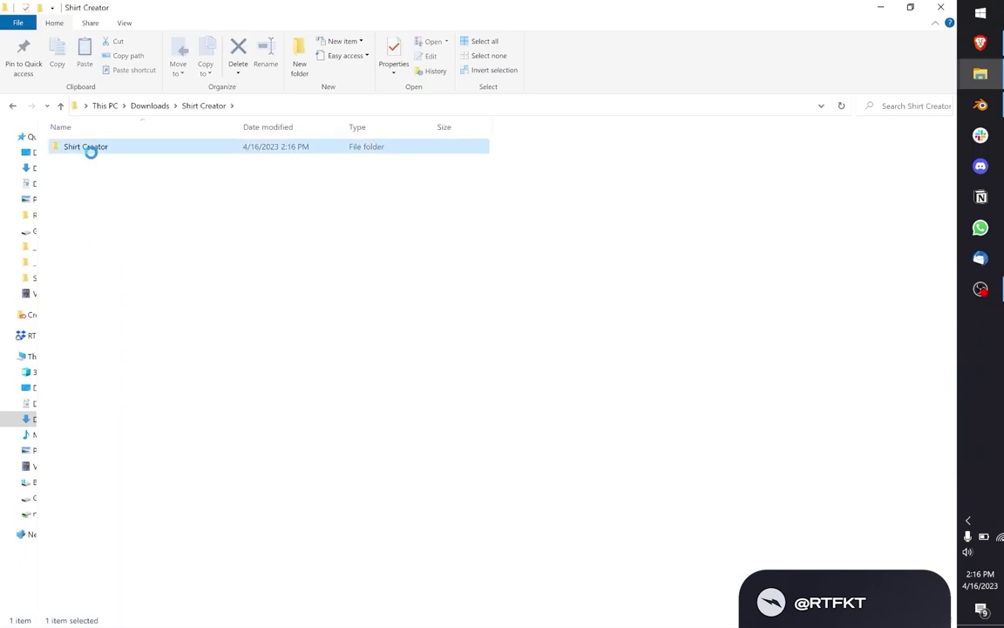
pyautogui.doubleClick(87, 146)
pyautogui.click(102, 150)
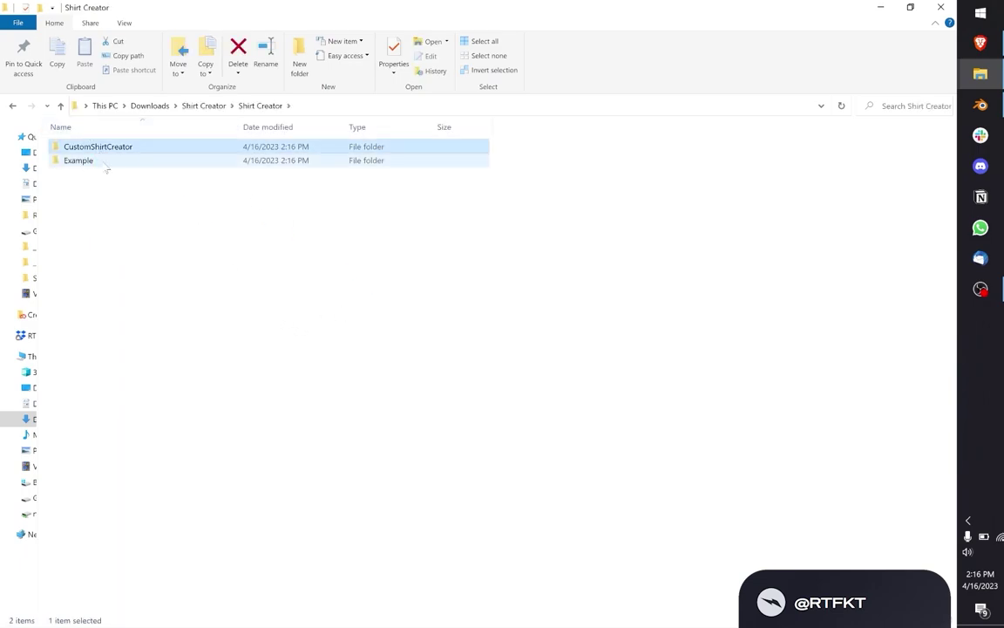
pyautogui.click(88, 162)
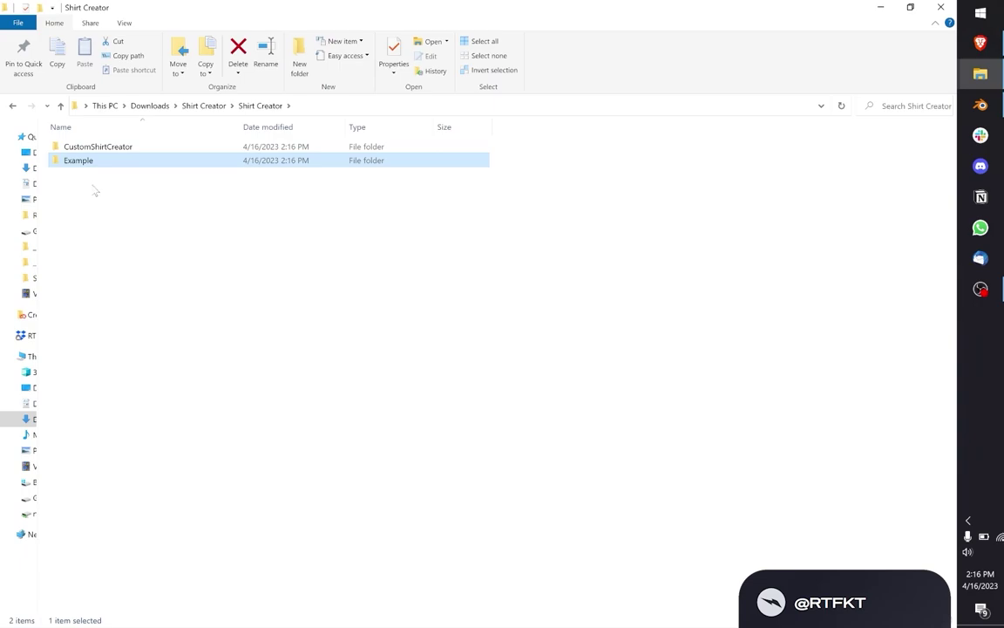
pyautogui.doubleClick(87, 164)
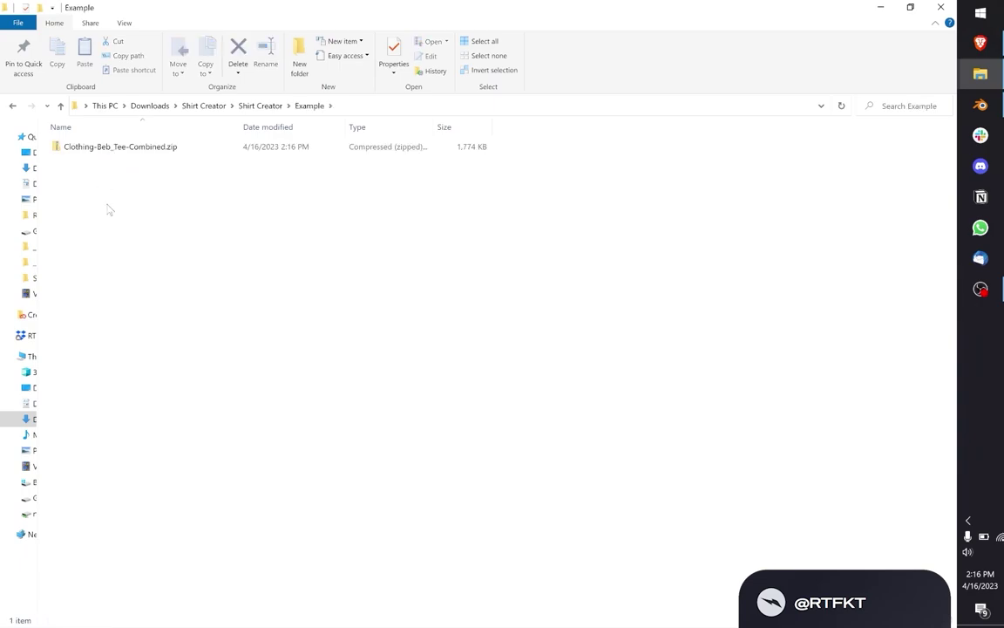
pyautogui.click(114, 149)
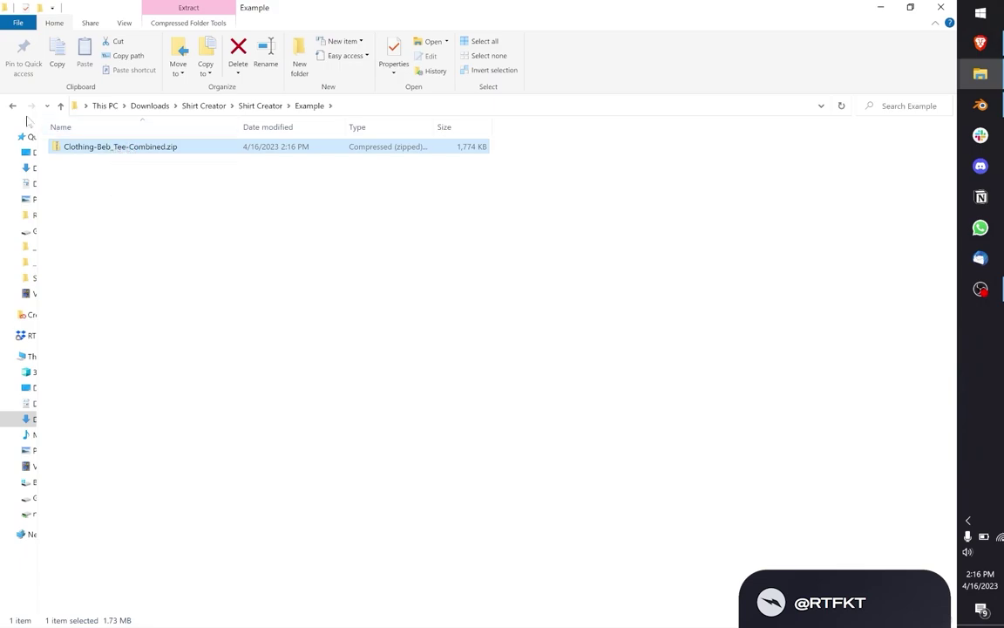
pyautogui.click(12, 105)
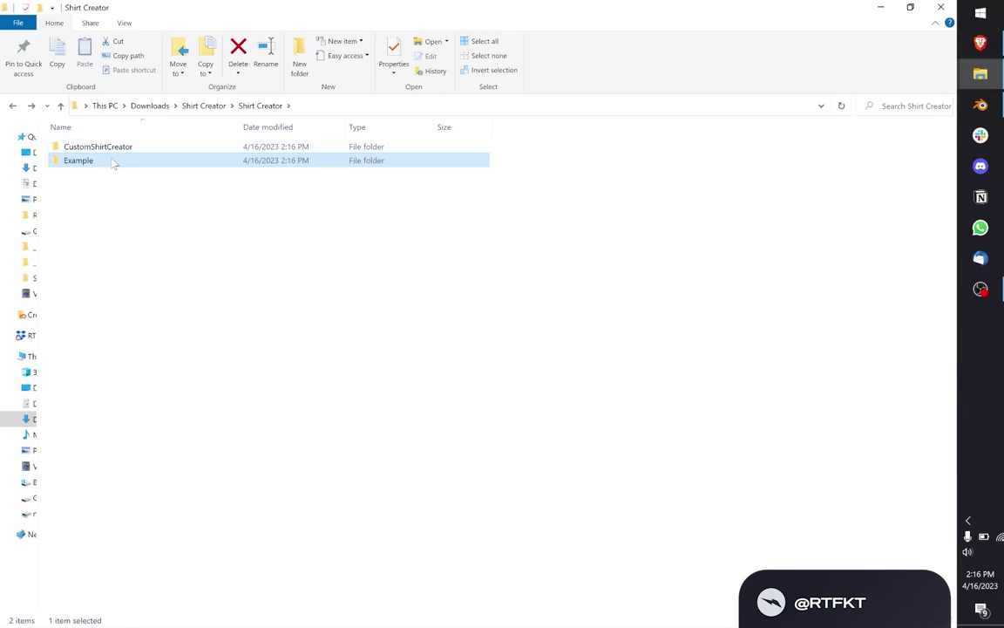
# - Rename Clothing-RenameThisOnly_Tee-Combined.zip to Clothing-clonexnyc_Tee-Combined.zip by replacing RenameThisOnly
pyautogui.click(106, 150)
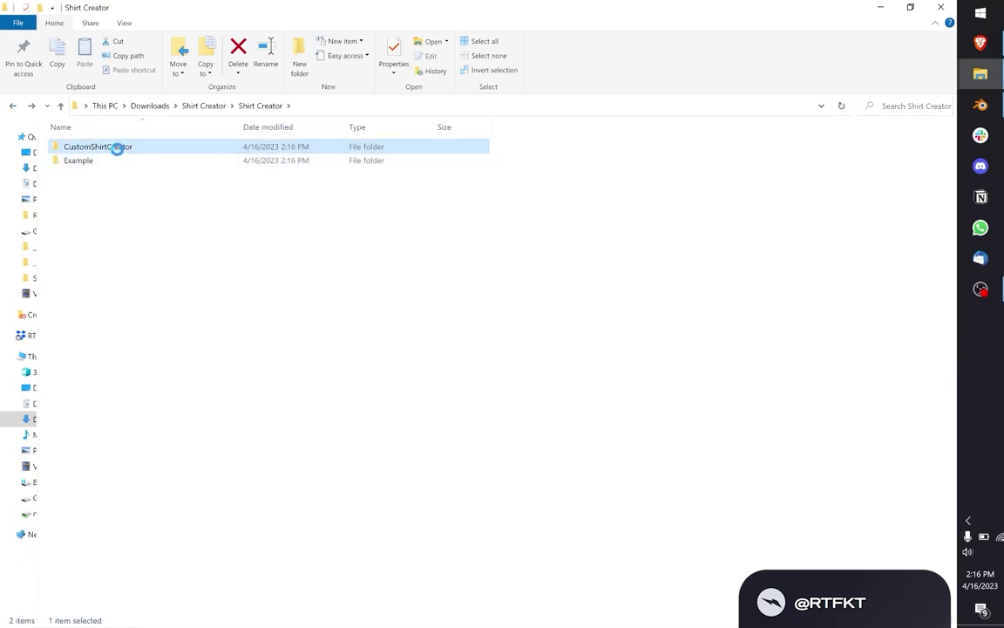
pyautogui.click(107, 150)
pyautogui.click(110, 160)
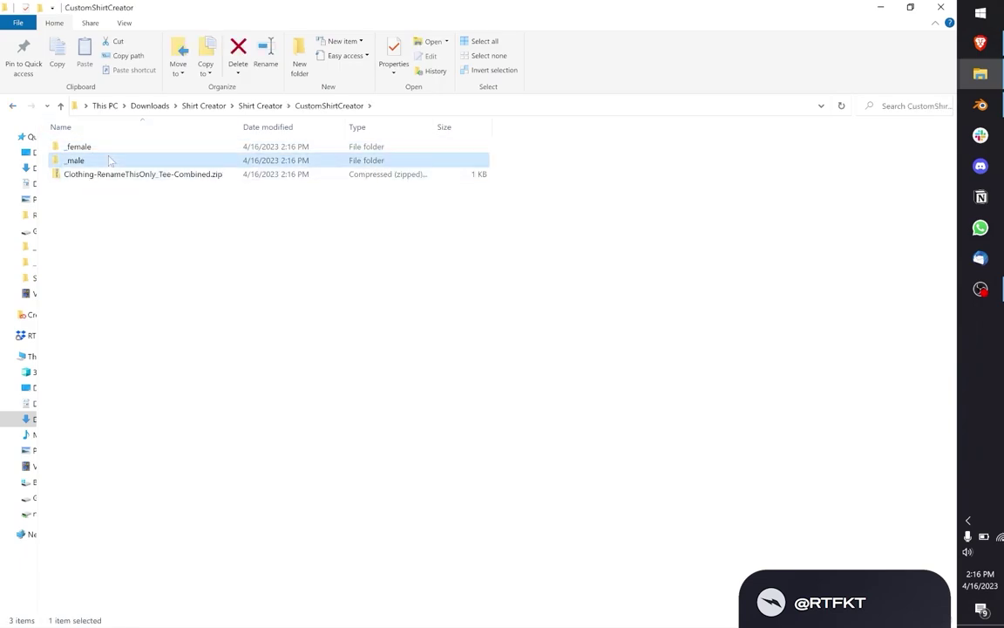
pyautogui.click(148, 174)
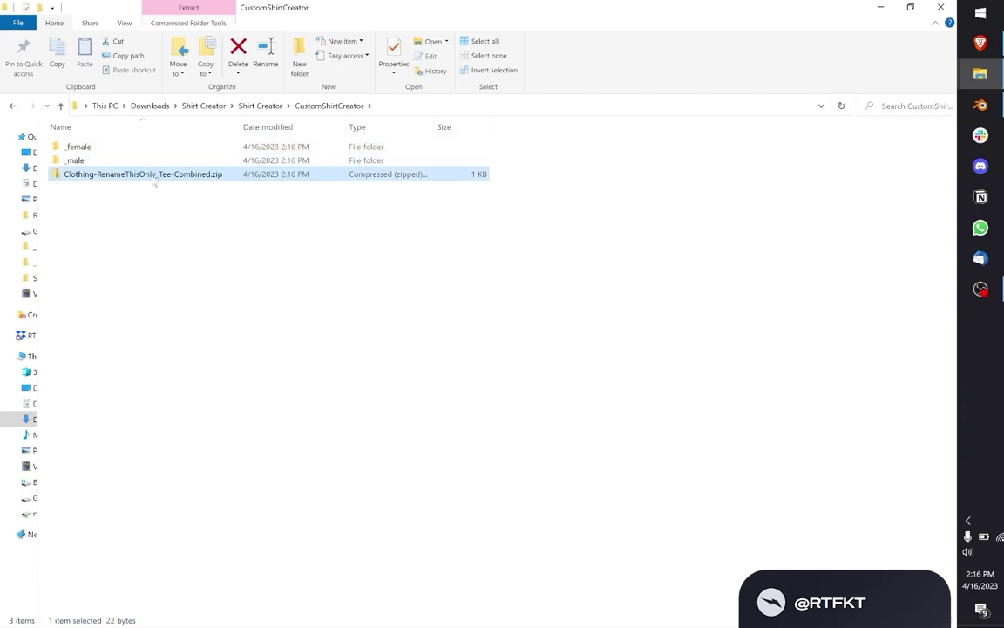
pyautogui.click(149, 175)
pyautogui.click(159, 175)
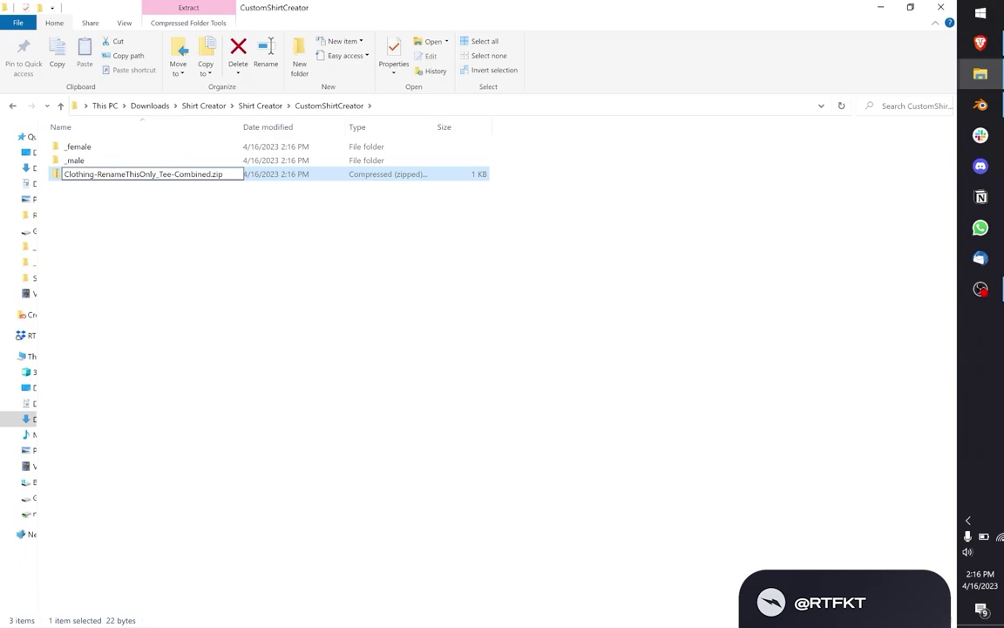
pyautogui.moveTo(158, 175); pyautogui.dragTo(90, 174)
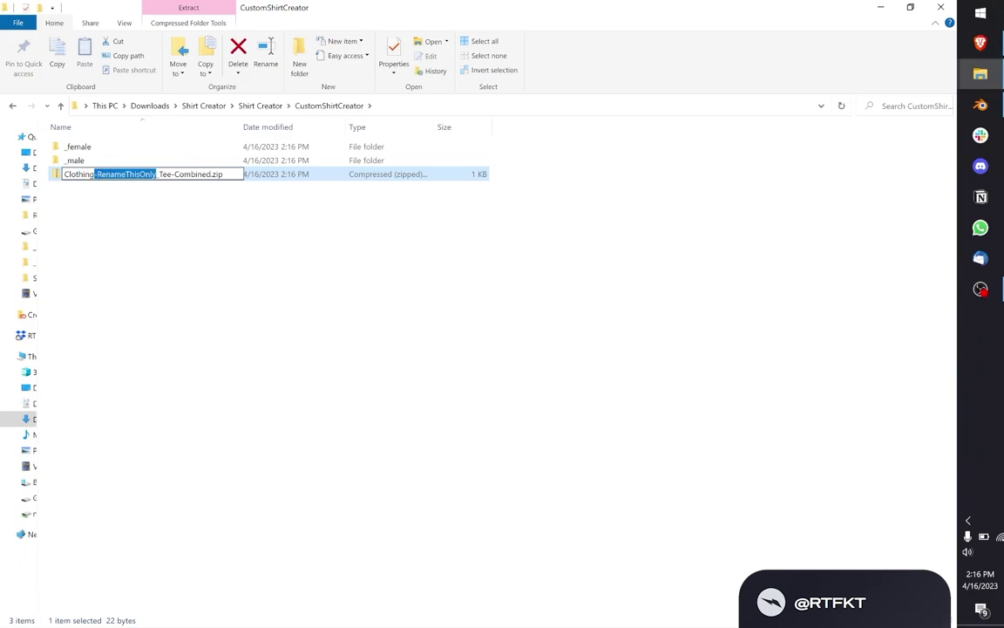
pyautogui.write('clonex')
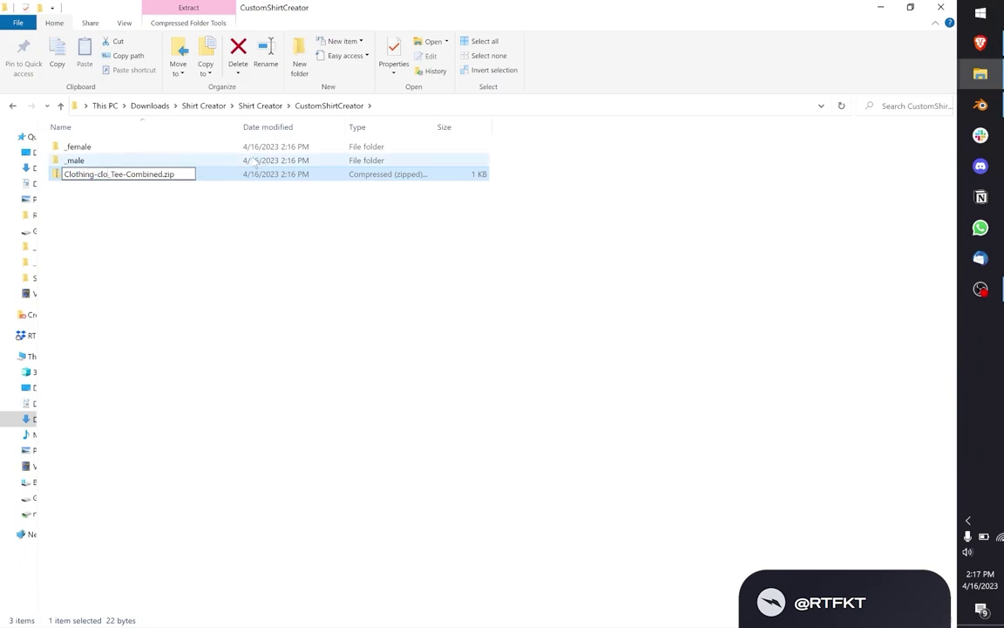
pyautogui.write('nyc')
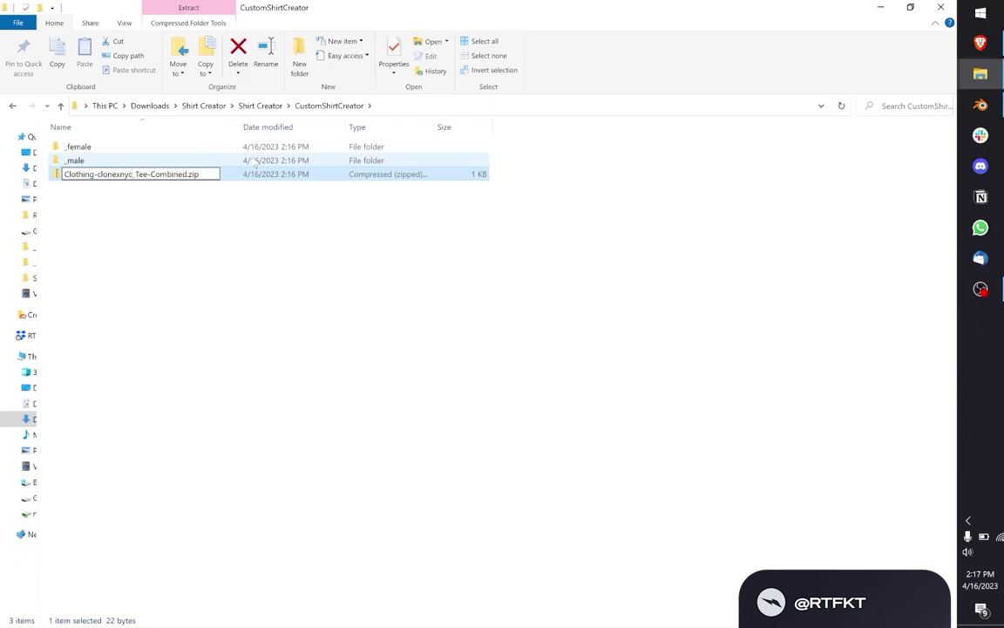
pyautogui.click(168, 231)
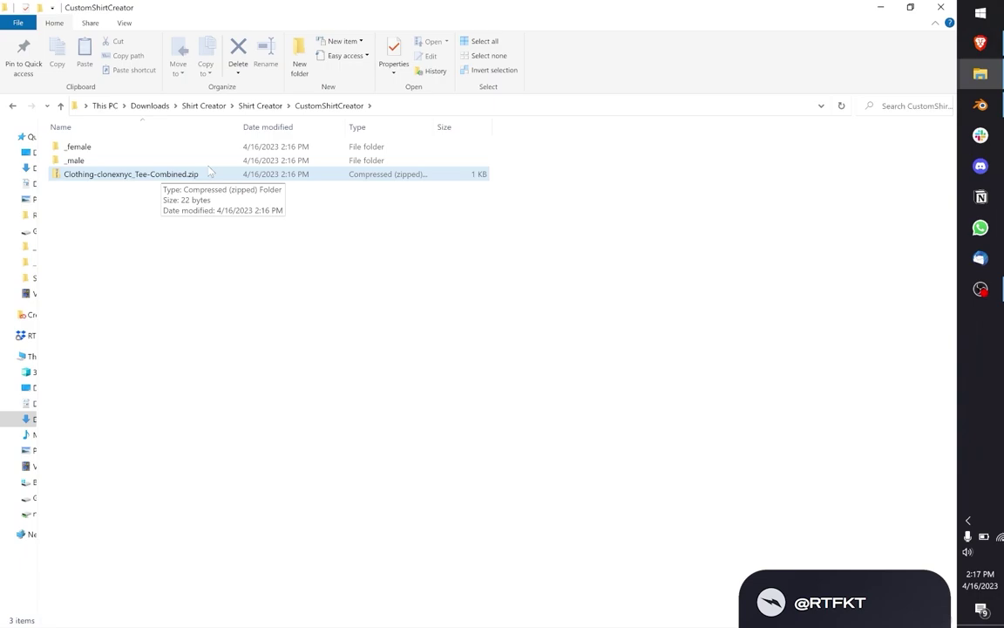
# - Rename f_rigged_custom_tee.blend in _female > _blender to f_rigged_clonexnyc_tee.blend
pyautogui.click(99, 148)
pyautogui.doubleClick(99, 148)
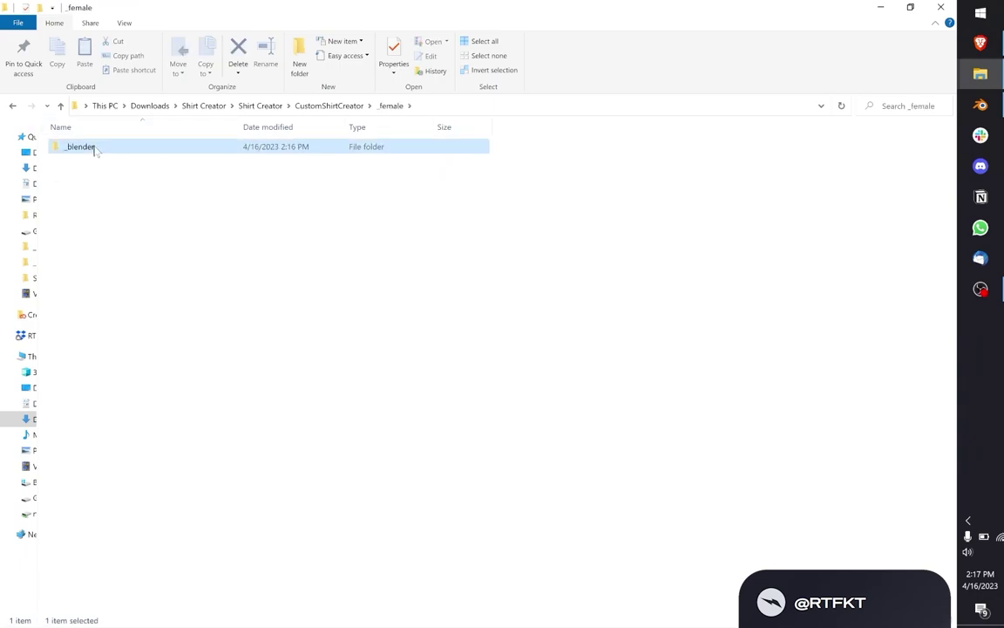
pyautogui.doubleClick(95, 150)
pyautogui.click(107, 150)
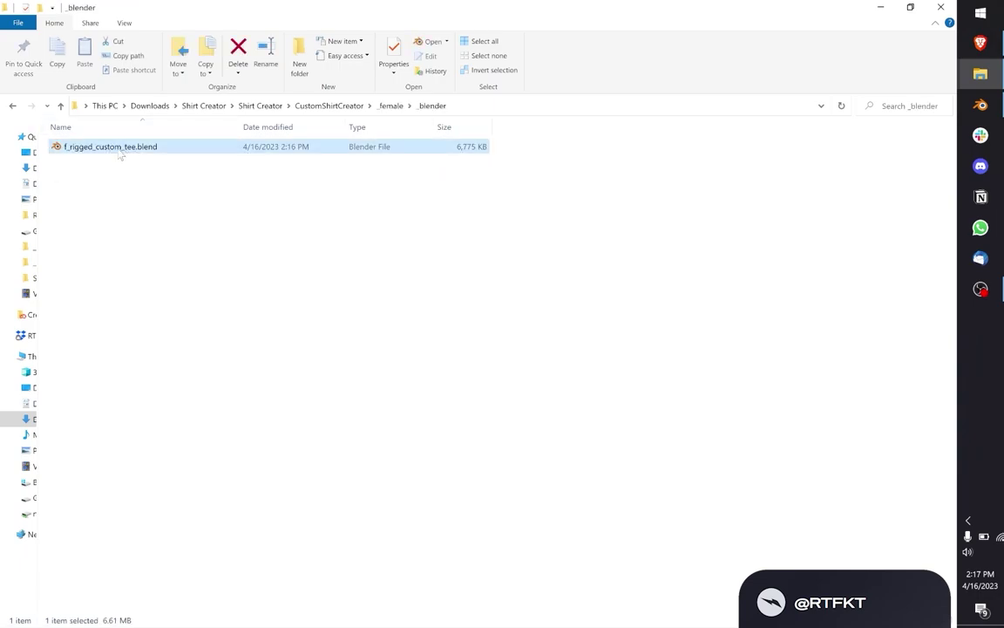
pyautogui.click(112, 147)
pyautogui.click(109, 147)
pyautogui.doubleClick(109, 147)
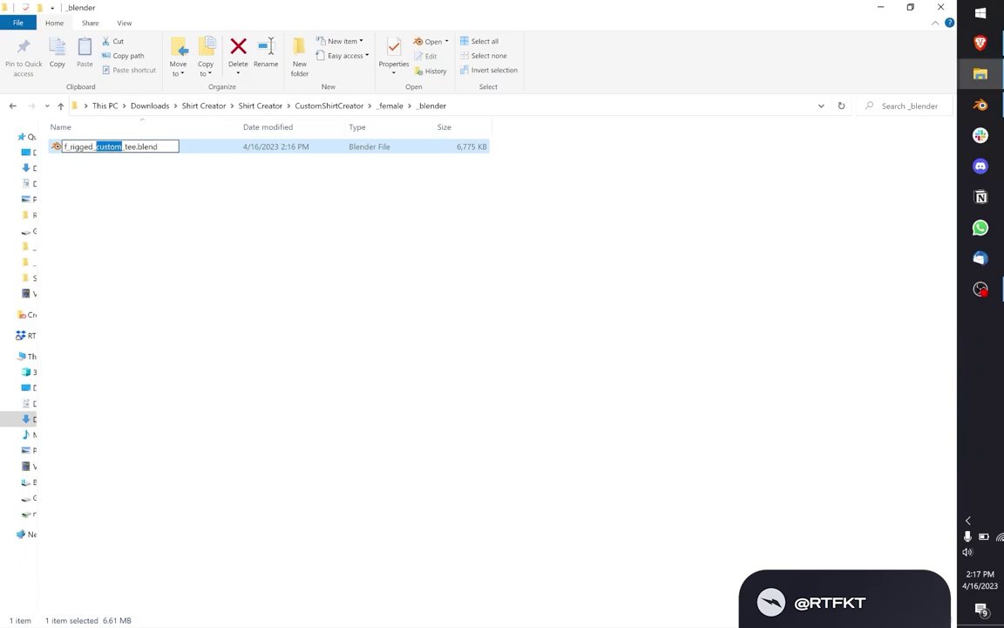
pyautogui.write('clonexnyc')
pyautogui.press('Return')
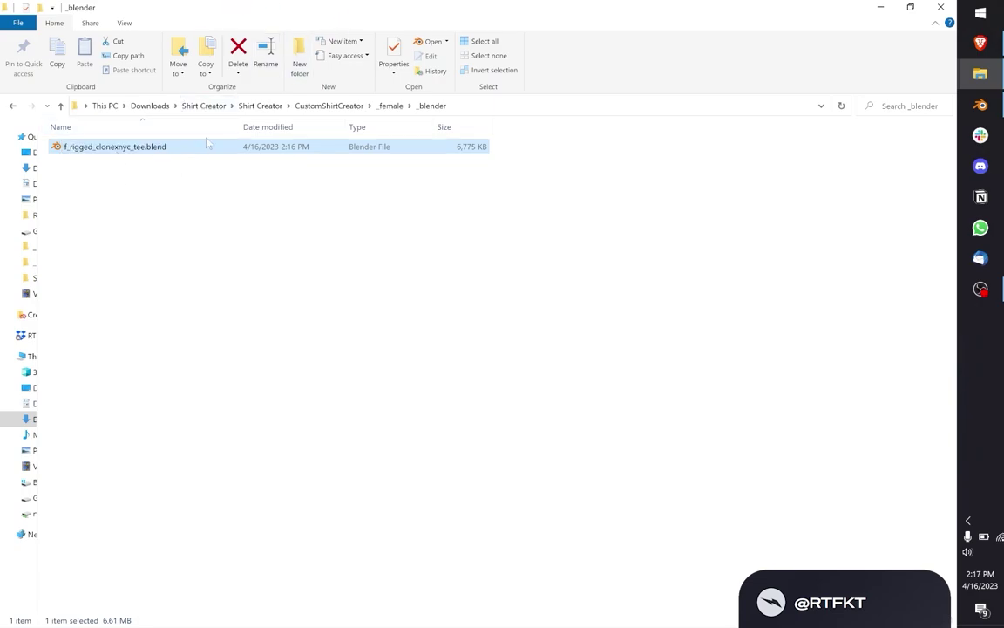
# - Rename m_rigged_custom_tee.blend in _male > _blender to m_rigged_clonexnyc_tee.blend
pyautogui.click(314, 106)
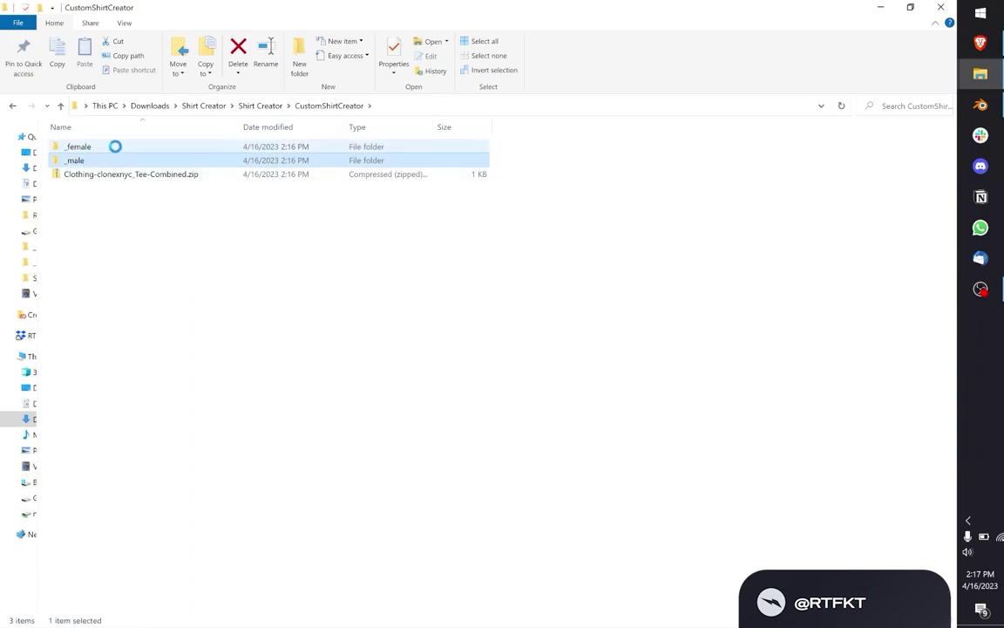
pyautogui.doubleClick(80, 161)
pyautogui.doubleClick(99, 149)
pyautogui.click(109, 152)
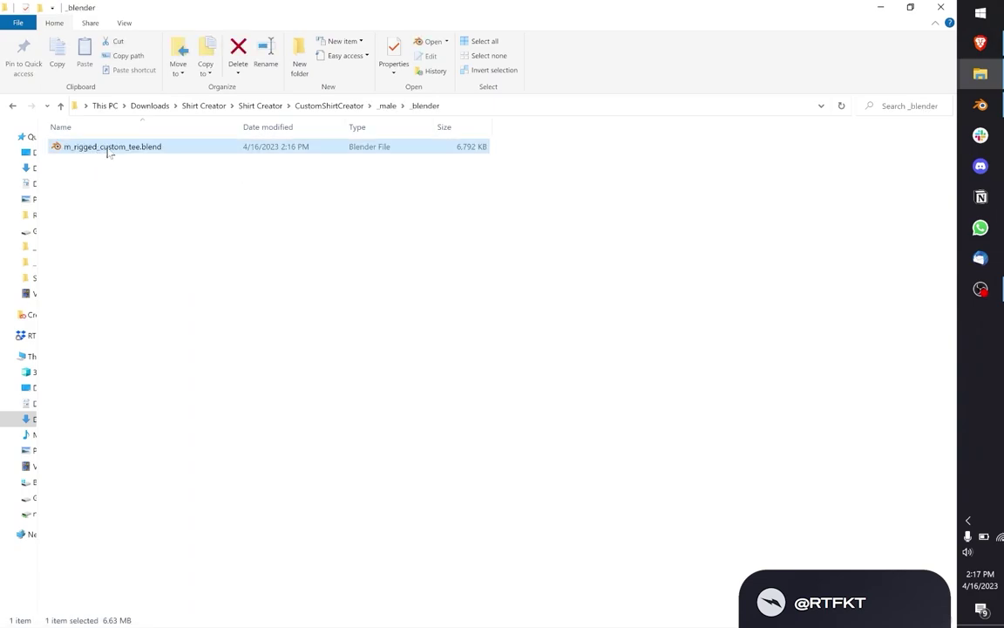
pyautogui.click(109, 149)
pyautogui.moveTo(128, 146); pyautogui.dragTo(104, 147)
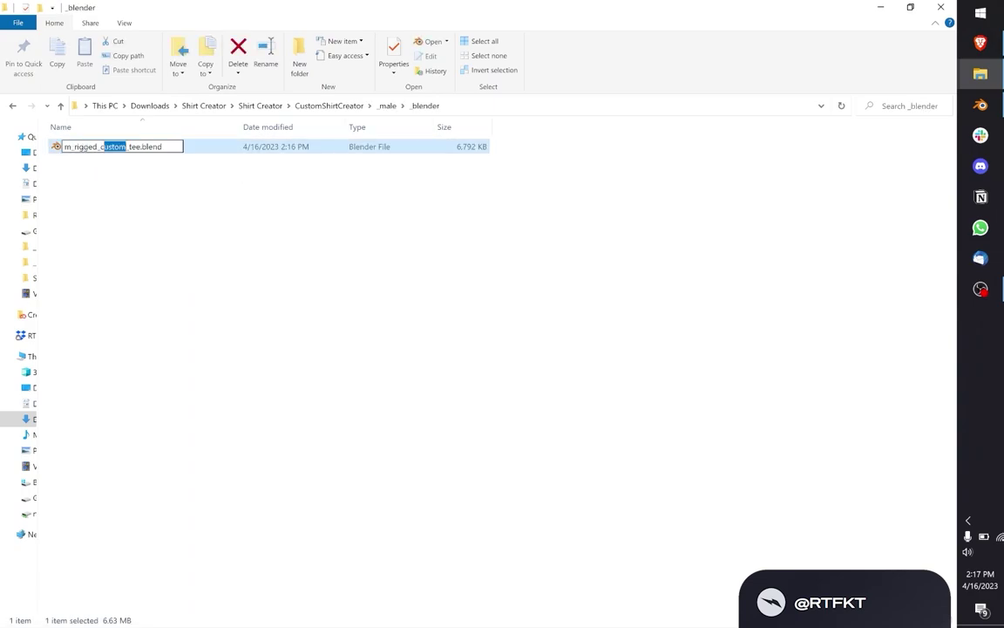
pyautogui.write('clonexnyc')
pyautogui.click(137, 191)
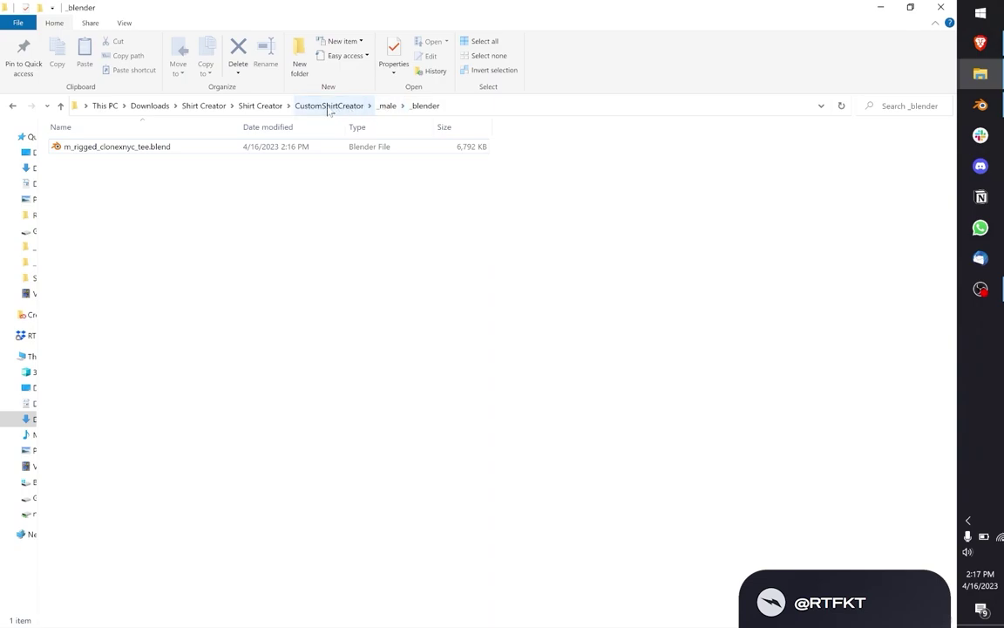
# - Return to CustomShirtCreator and go into the _female > _blender folder
pyautogui.click(322, 107)
pyautogui.click(150, 174)
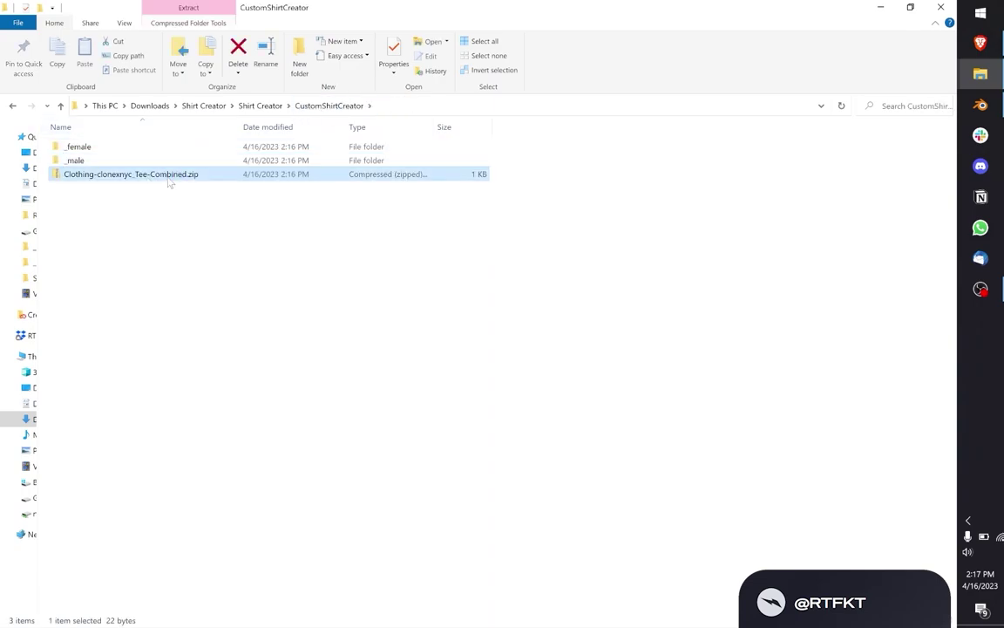
pyautogui.click(186, 210)
pyautogui.doubleClick(93, 149)
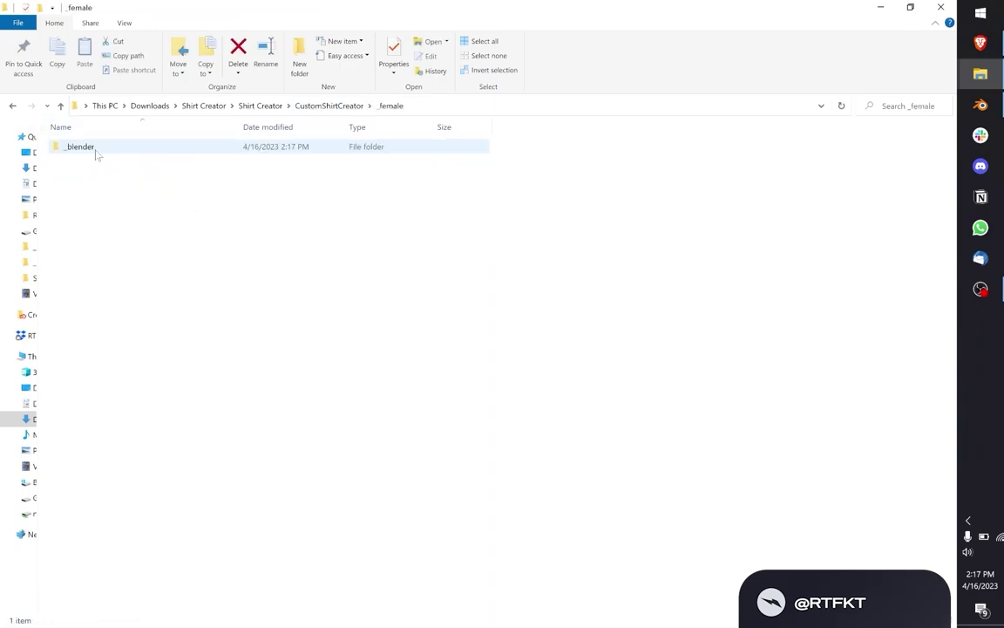
pyautogui.doubleClick(94, 146)
# - Open f_rigged_clonexnyc_tee.blend in Blender
pyautogui.doubleClick(174, 146)
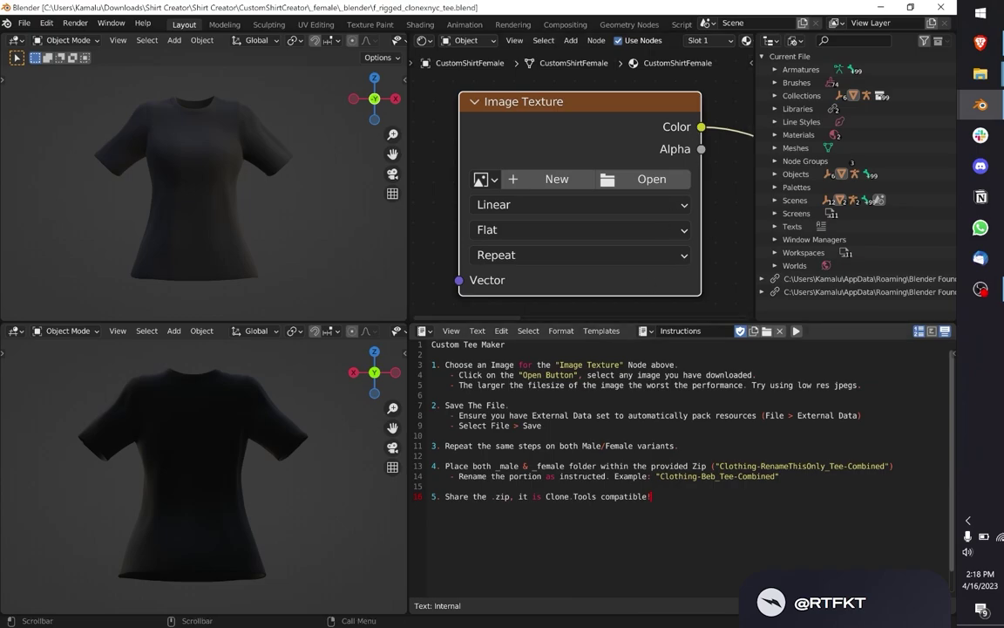
# - Load Downloads > CloneX-NYC.jpg into the female tee's Image Texture node
pyautogui.click(658, 182)
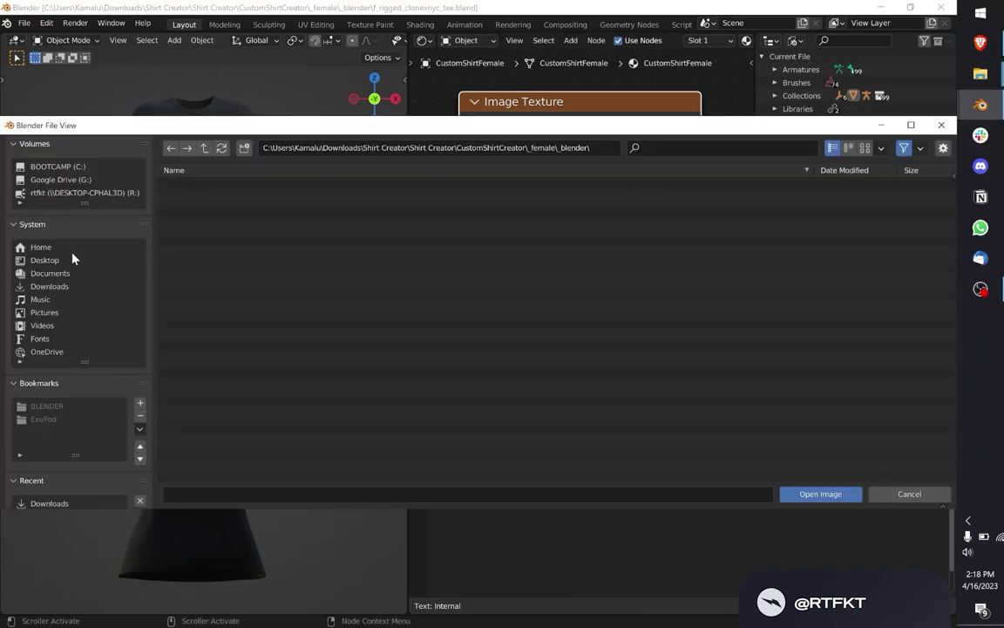
pyautogui.click(50, 286)
pyautogui.click(206, 199)
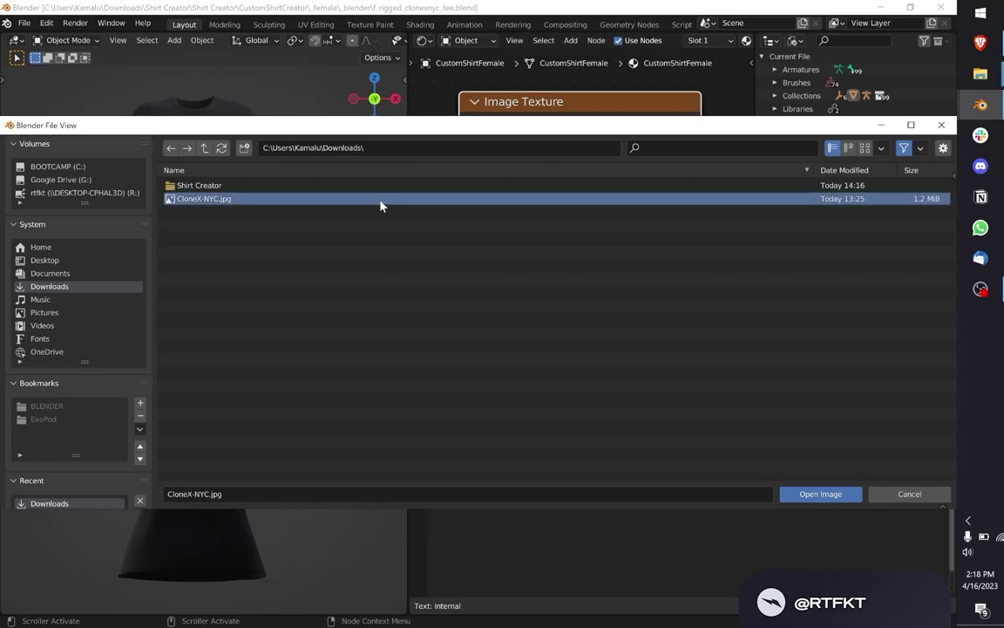
pyautogui.doubleClick(213, 199)
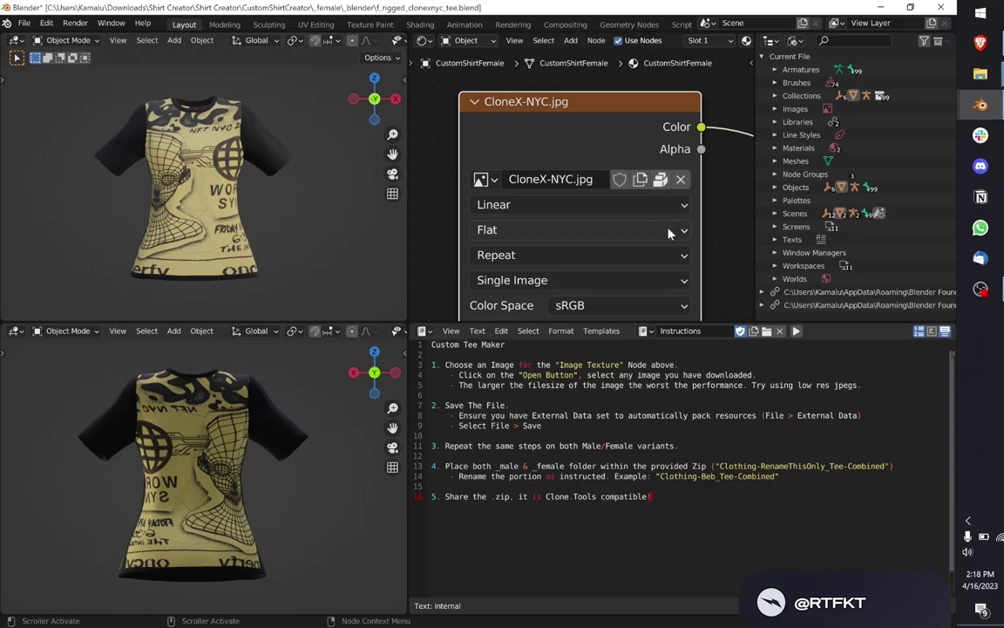
pyautogui.click(775, 108)
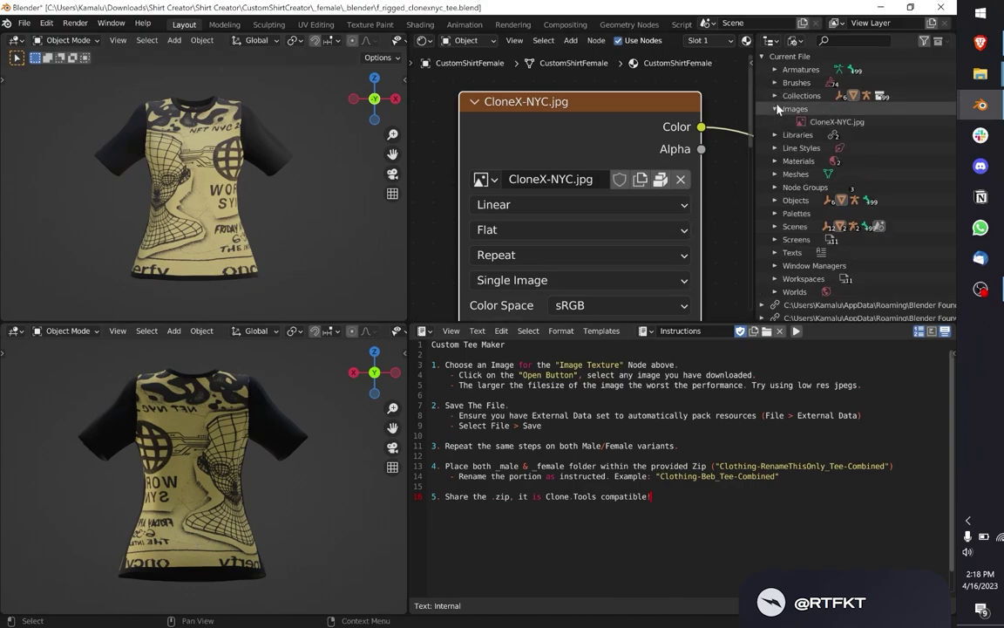
pyautogui.rightClick(825, 122)
# - Enable Automatically Pack Resources, save f_rigged_clonexnyc_tee.blend, and close Blender
pyautogui.click(24, 23)
pyautogui.moveTo(54, 231)
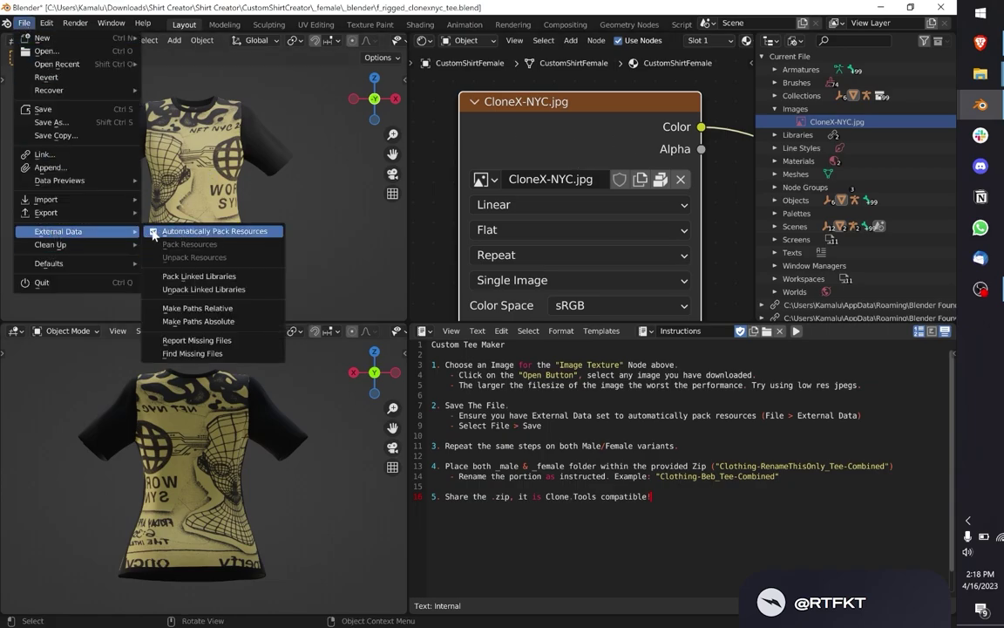
pyautogui.click(42, 109)
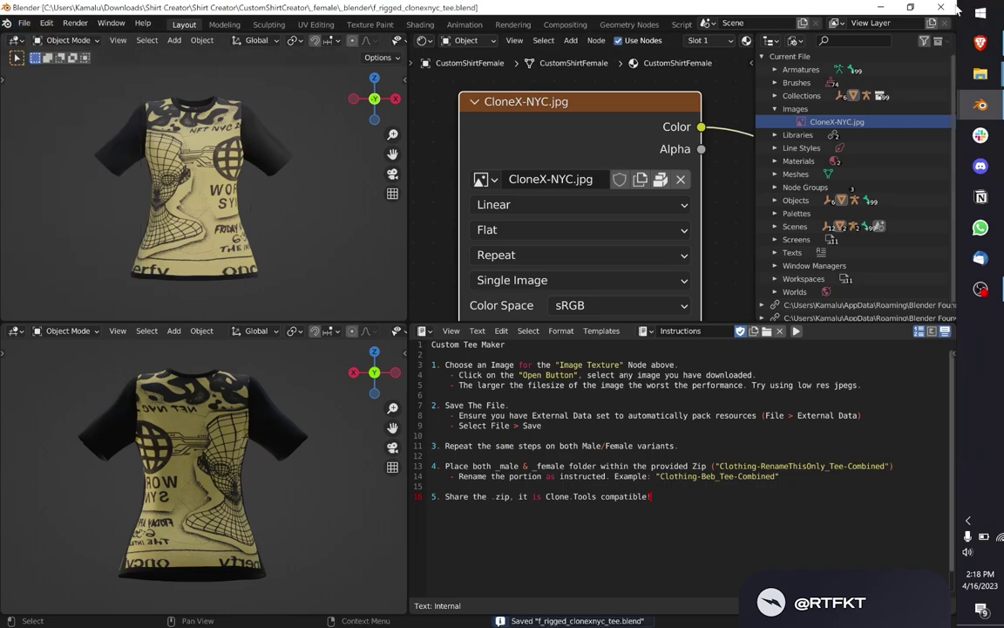
pyautogui.click(954, 8)
# - Open m_rigged_clonexnyc_tee.blend from CustomShirtCreator > _male > _blender in Blender
pyautogui.click(255, 104)
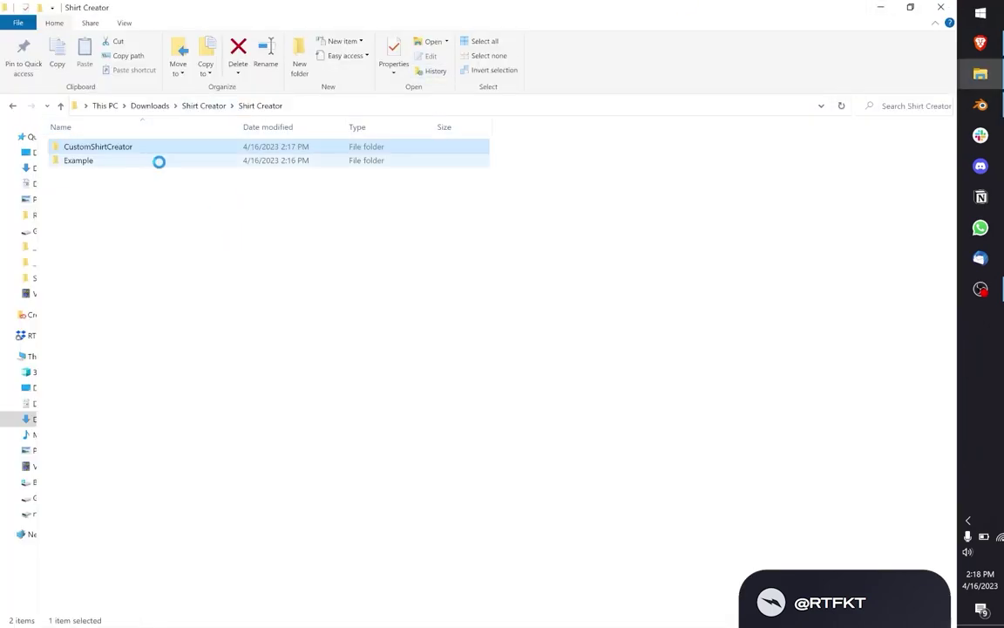
pyautogui.doubleClick(98, 148)
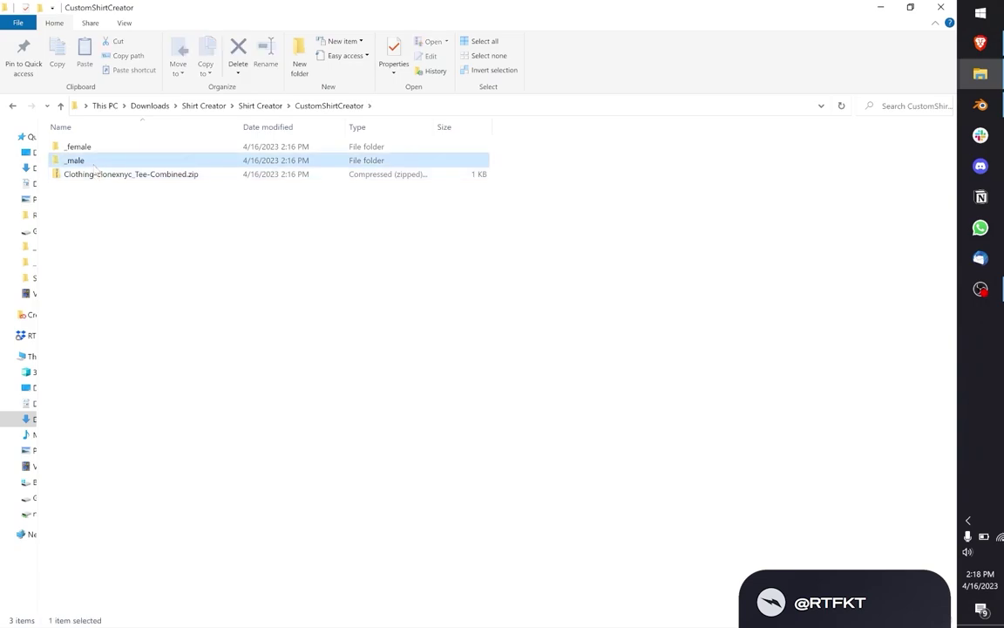
pyautogui.doubleClick(92, 162)
pyautogui.doubleClick(85, 148)
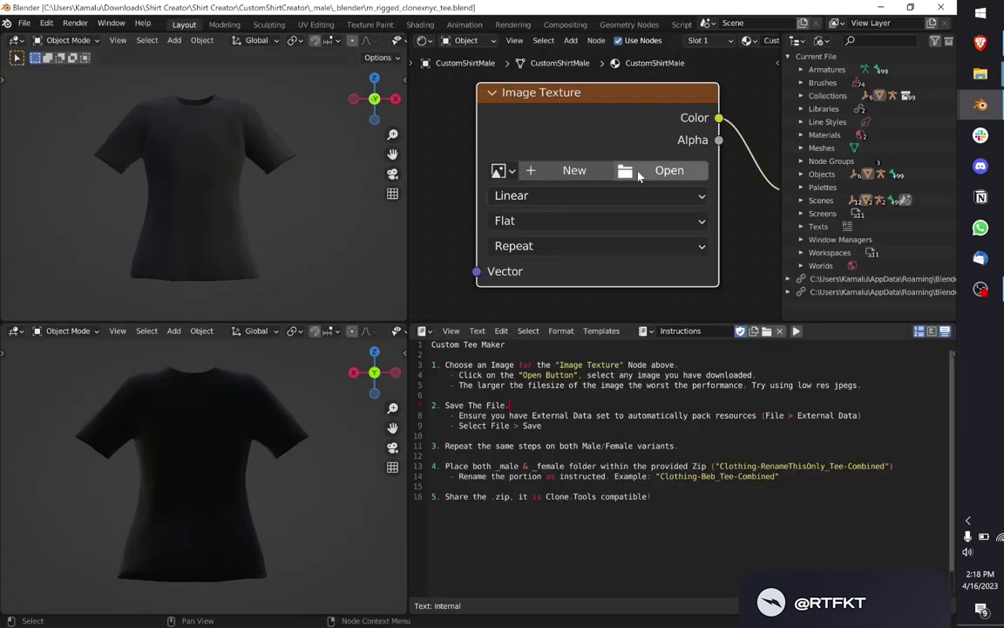
# - Load Downloads > CloneX-NYC.jpg into the male tee's Image Texture node and save the file
pyautogui.click(639, 174)
pyautogui.click(45, 285)
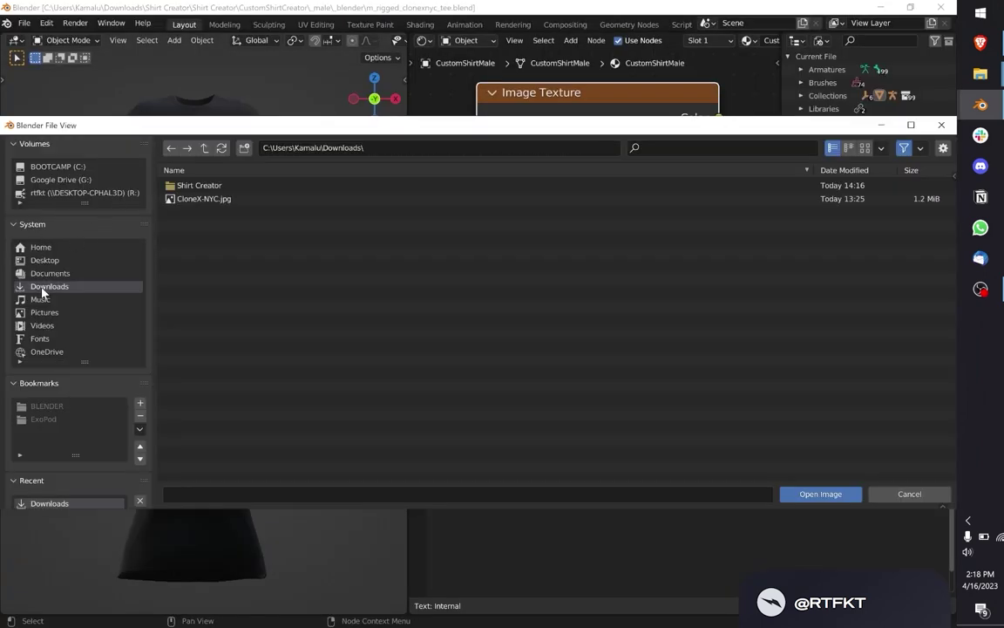
pyautogui.doubleClick(206, 199)
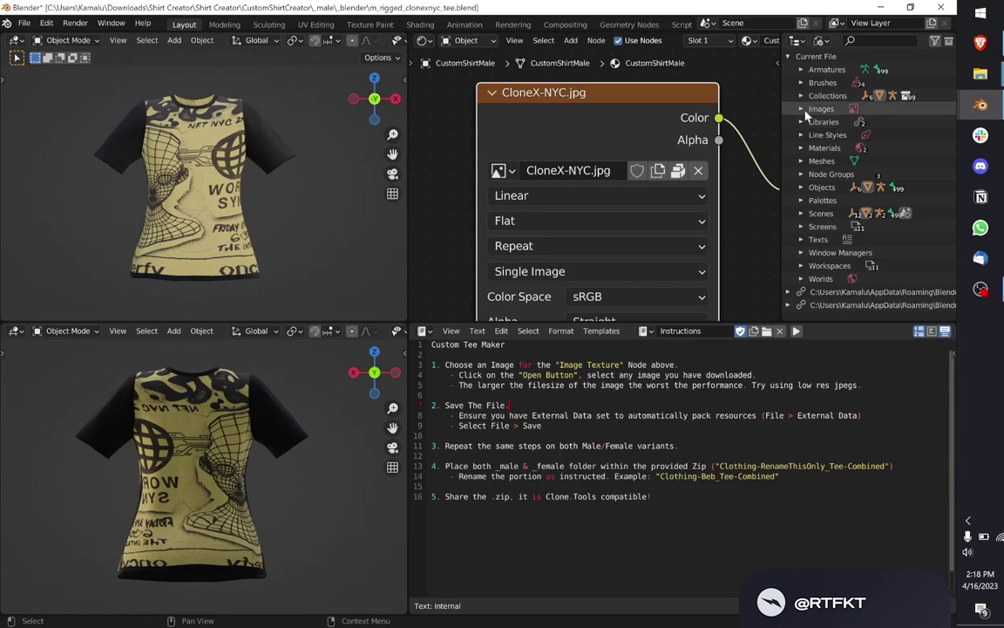
pyautogui.click(802, 109)
pyautogui.click(24, 22)
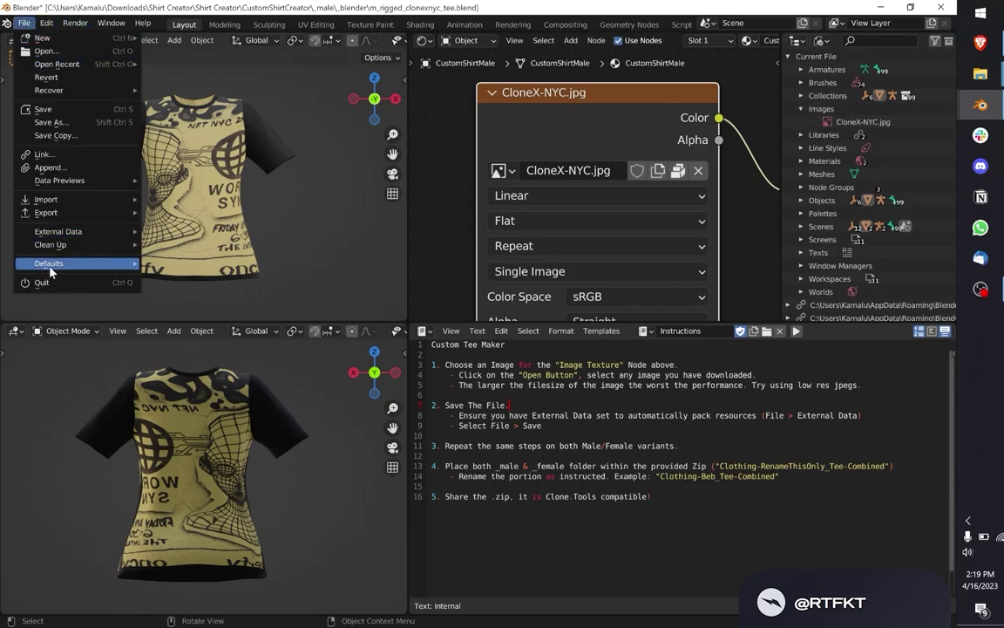
pyautogui.click(64, 112)
# - Confirm Clothing-clonexnyc_Tee-Combined.zip now contains the _female and _male folders (5,933 KB)
pyautogui.hotkey('alt', 'Tab')
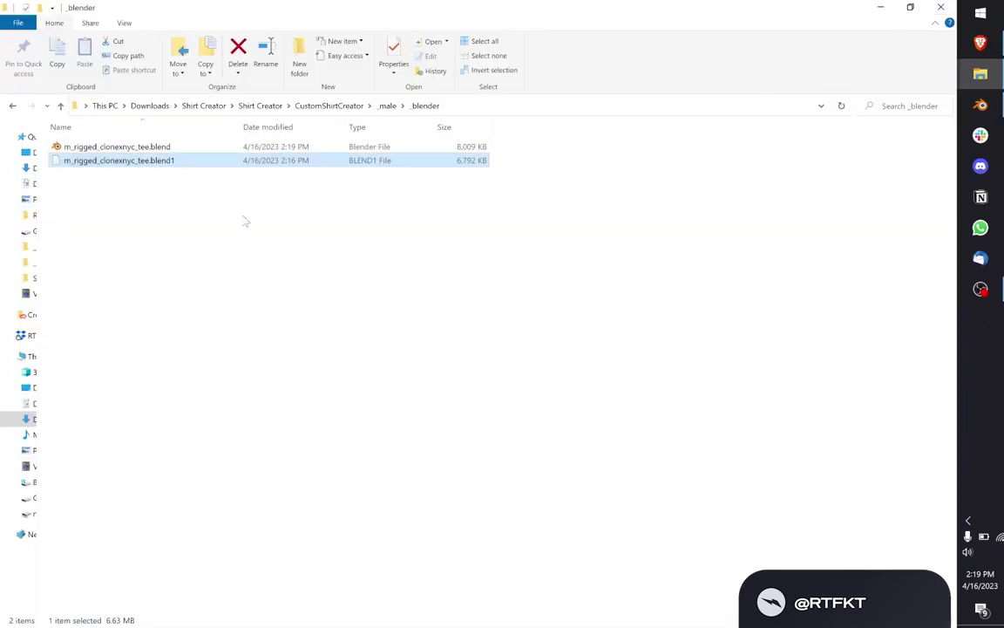
pyautogui.click(314, 105)
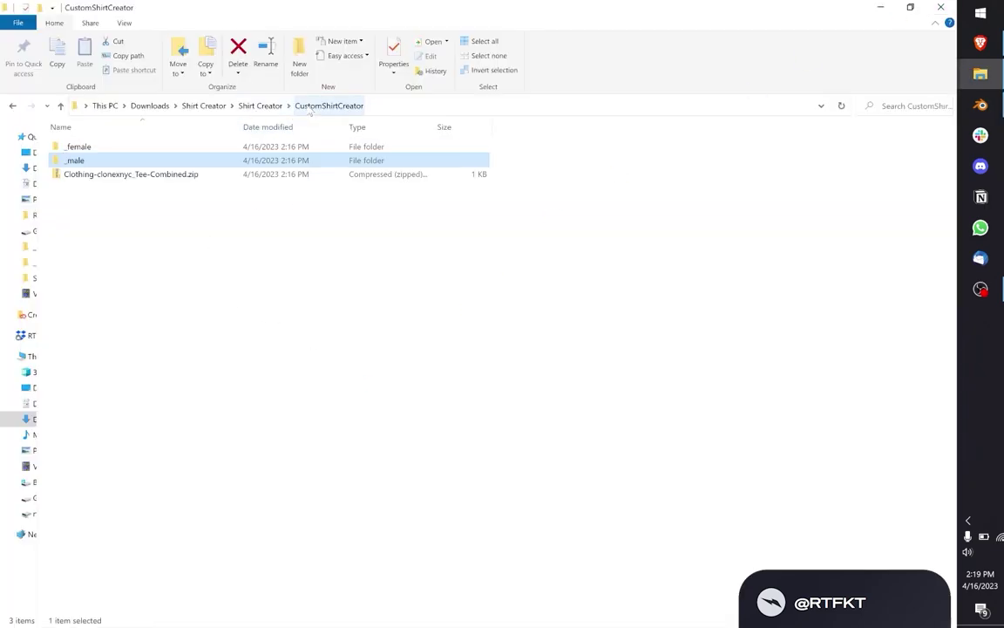
pyautogui.click(85, 147)
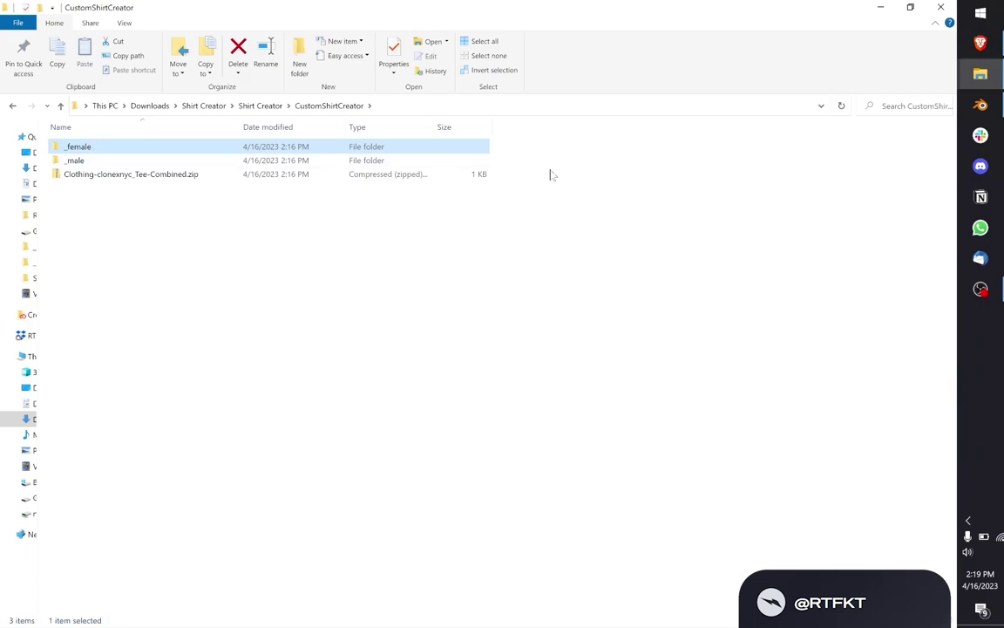
pyautogui.moveTo(510, 163); pyautogui.dragTo(179, 144)
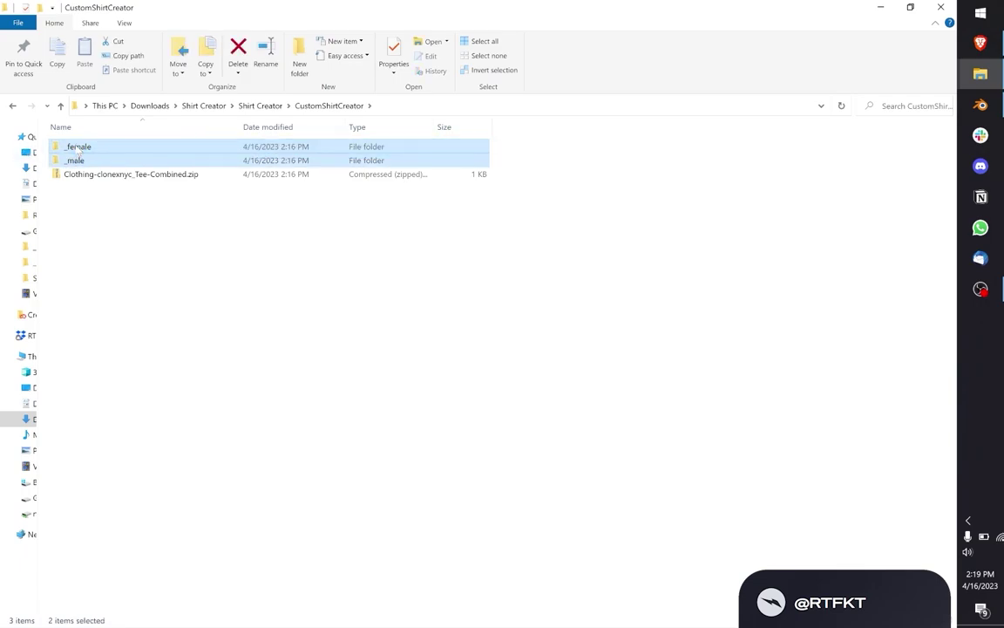
pyautogui.moveTo(77, 148); pyautogui.dragTo(264, 273)
pyautogui.click(258, 274)
pyautogui.click(139, 175)
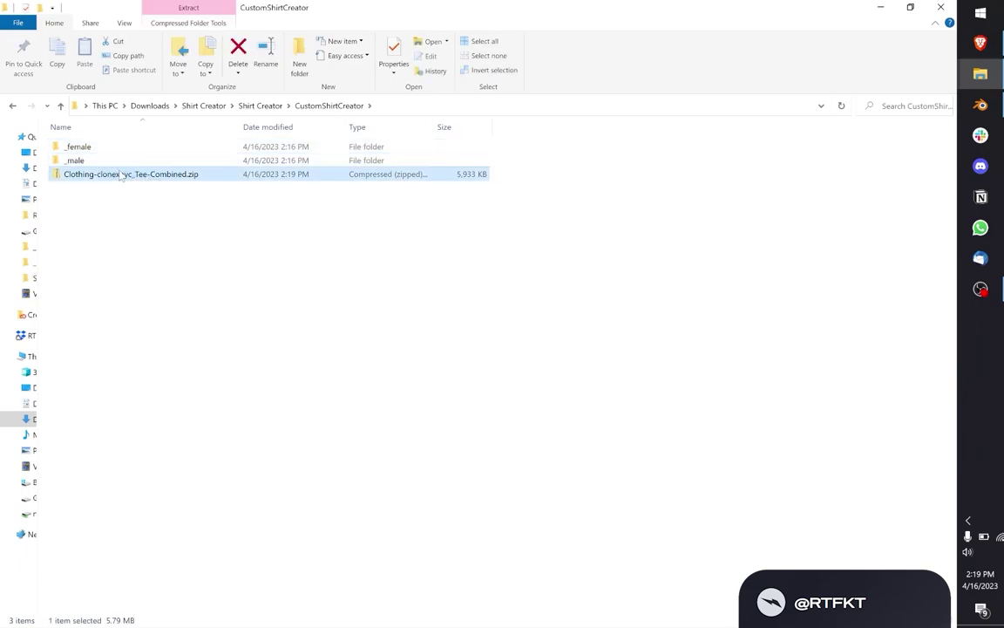
pyautogui.doubleClick(120, 175)
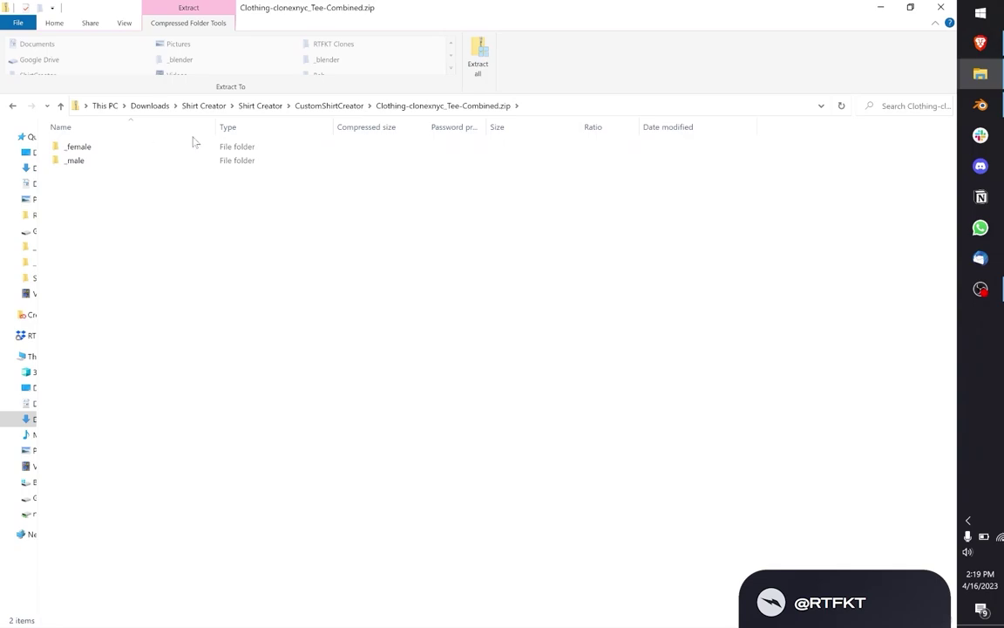
pyautogui.click(330, 106)
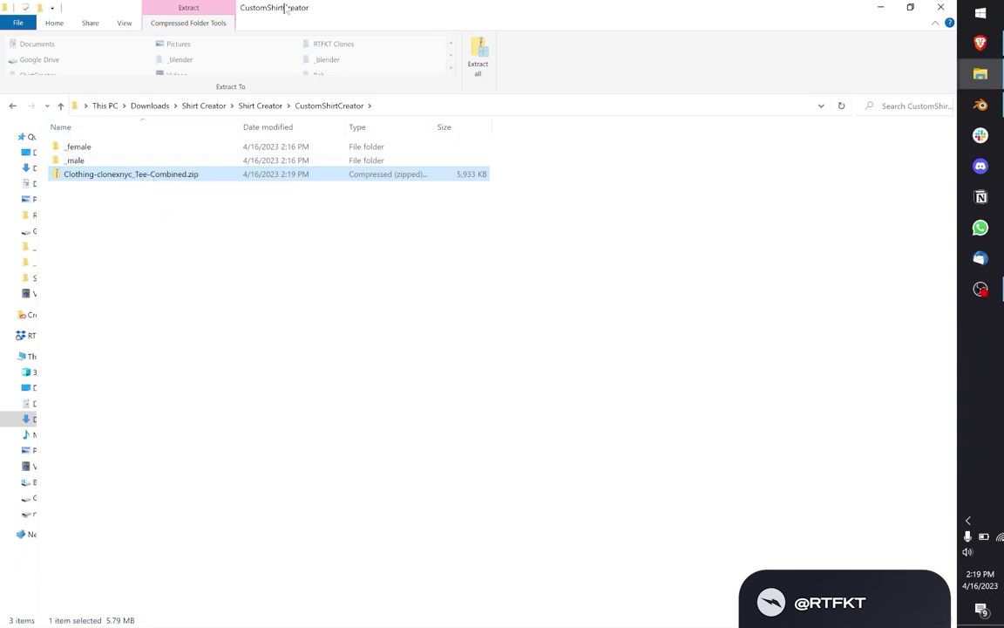
# - Bring up the Beb folder window and drag Clothing-clonexnyc_Tee-Combined.zip into it from CustomShirtCreator
pyautogui.click(981, 74)
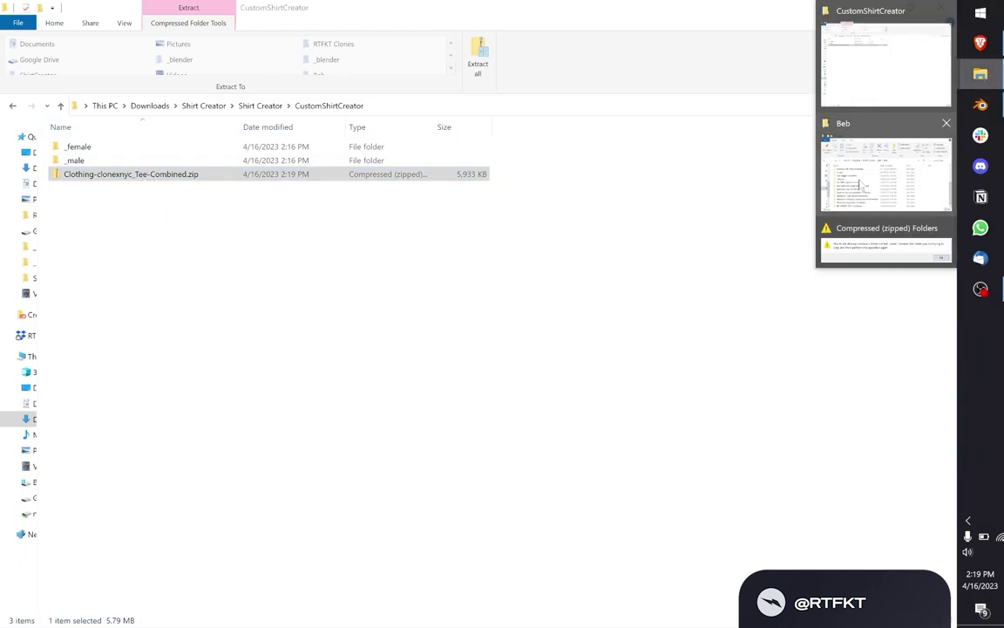
pyautogui.click(907, 207)
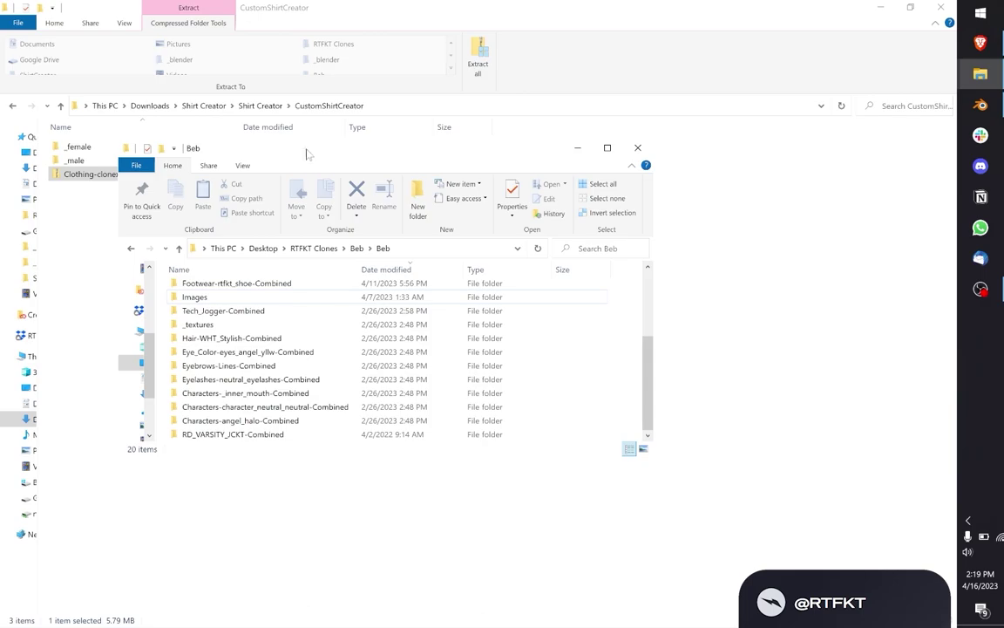
pyautogui.moveTo(231, 146); pyautogui.dragTo(459, 160)
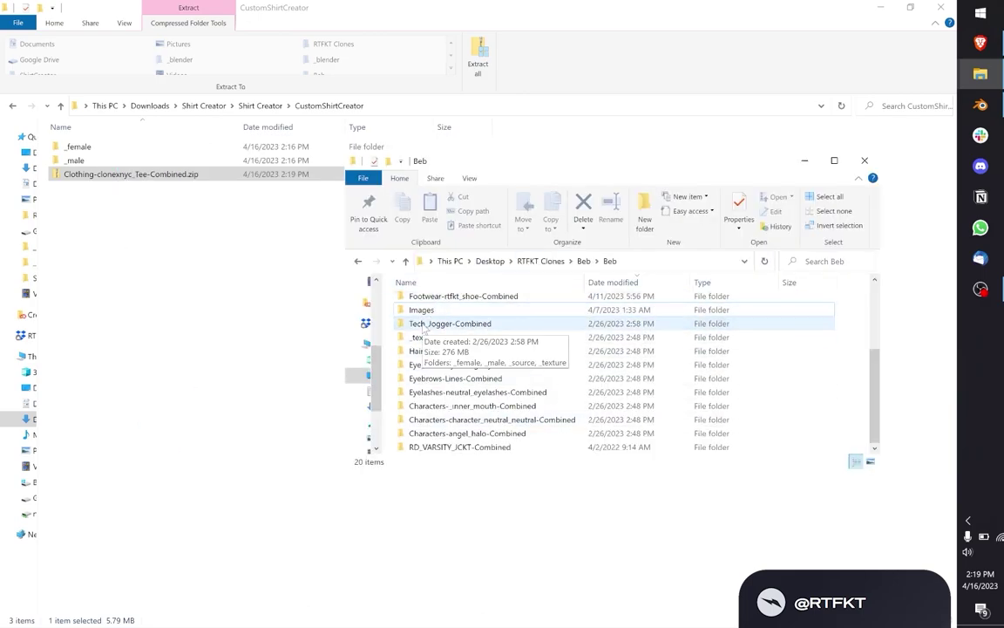
pyautogui.moveTo(131, 174); pyautogui.dragTo(819, 305)
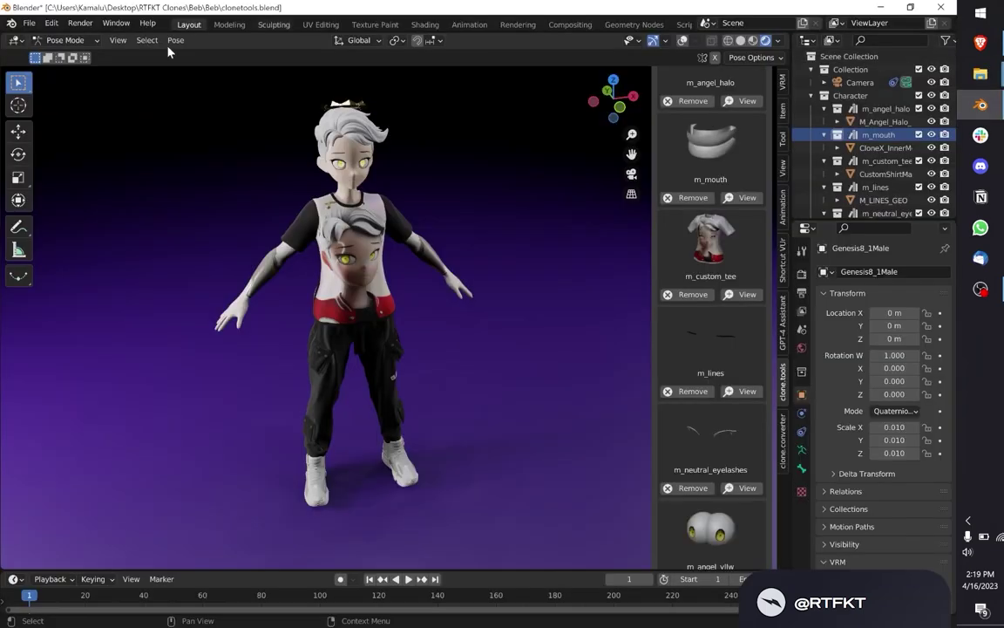
# - Start a new General scene without saving the current one
pyautogui.click(26, 23)
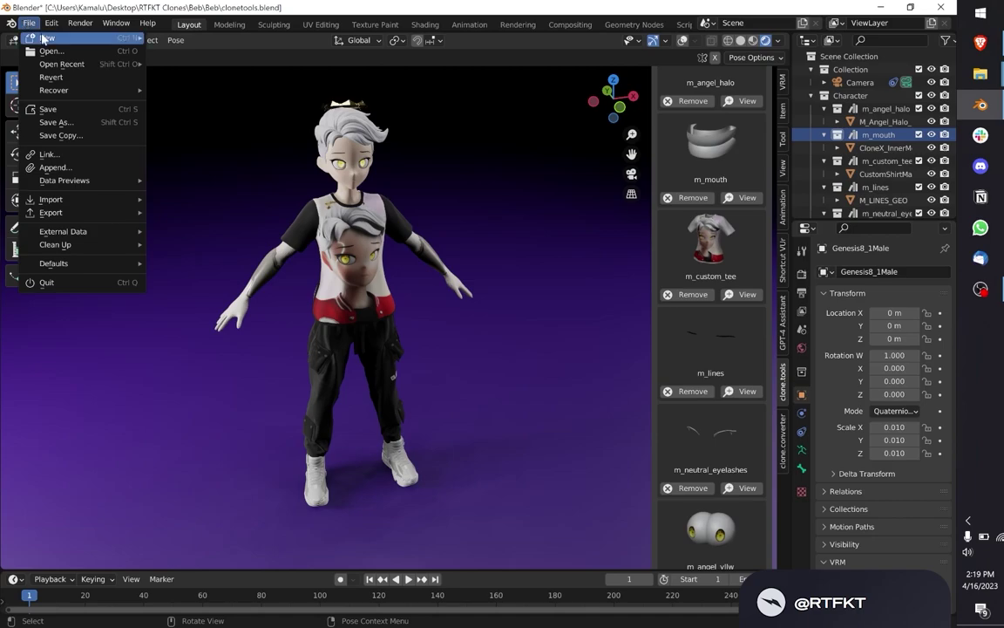
pyautogui.moveTo(61, 37)
pyautogui.click(213, 37)
pyautogui.click(478, 345)
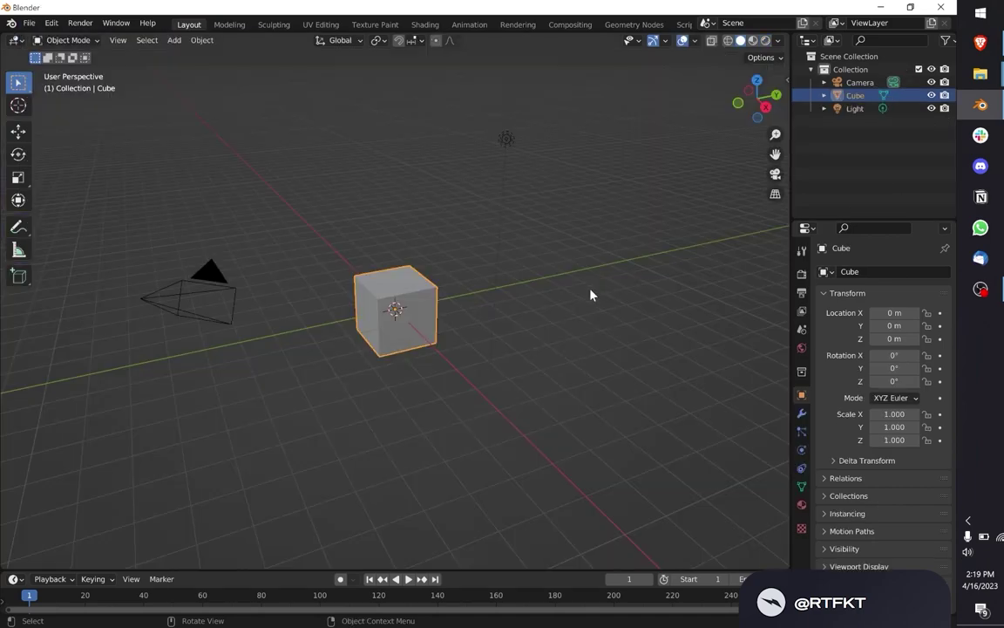
# - Load the Beb clone through Clone Tools' Open Clone 3D Files from the recent _blender folder
pyautogui.press('n')
pyautogui.click(783, 329)
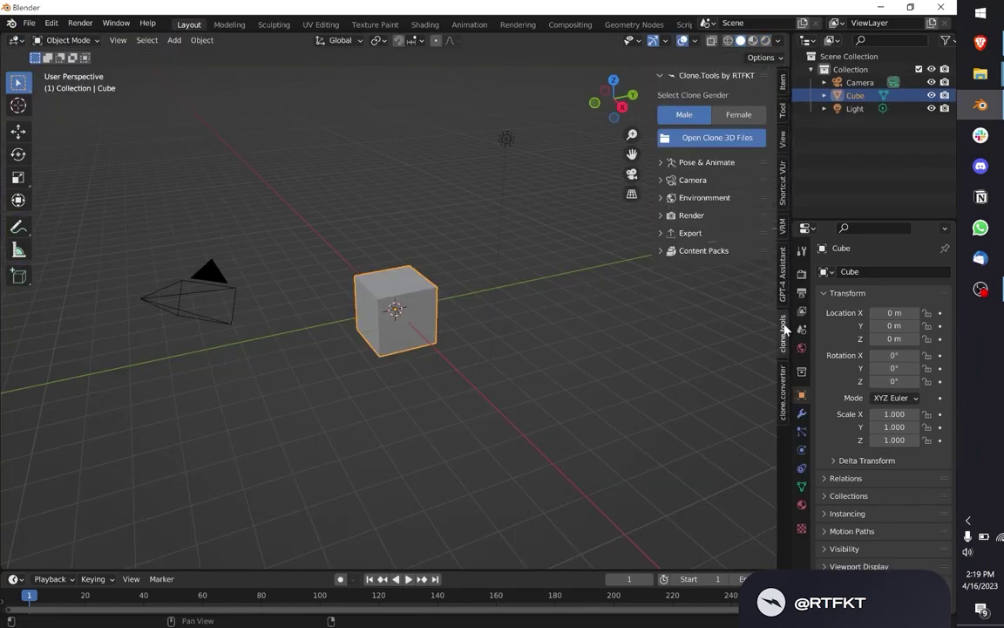
pyautogui.click(720, 137)
pyautogui.scroll(-1, 59, 437)
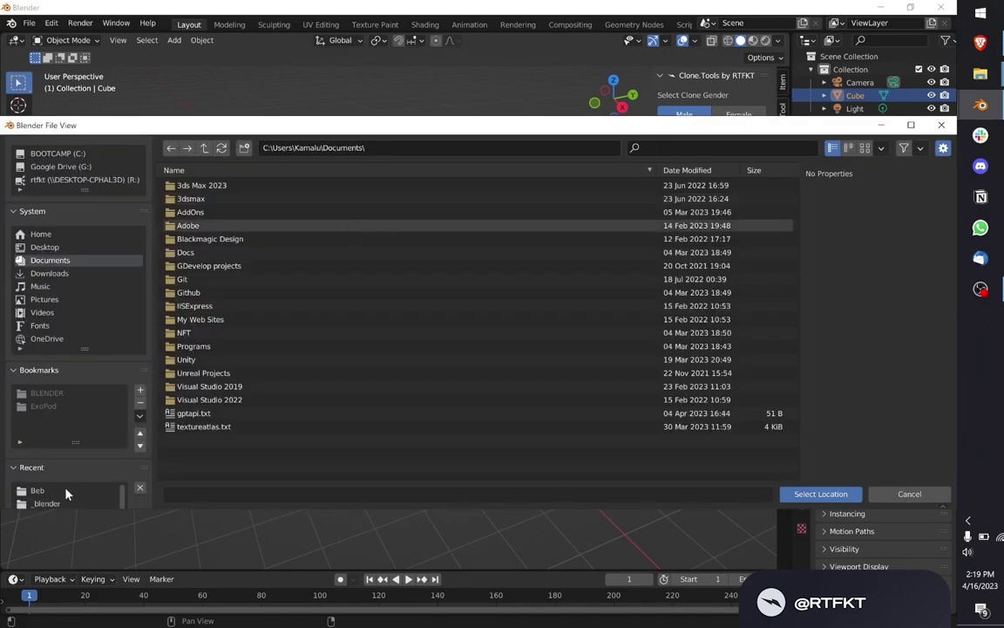
pyautogui.click(46, 490)
pyautogui.click(820, 493)
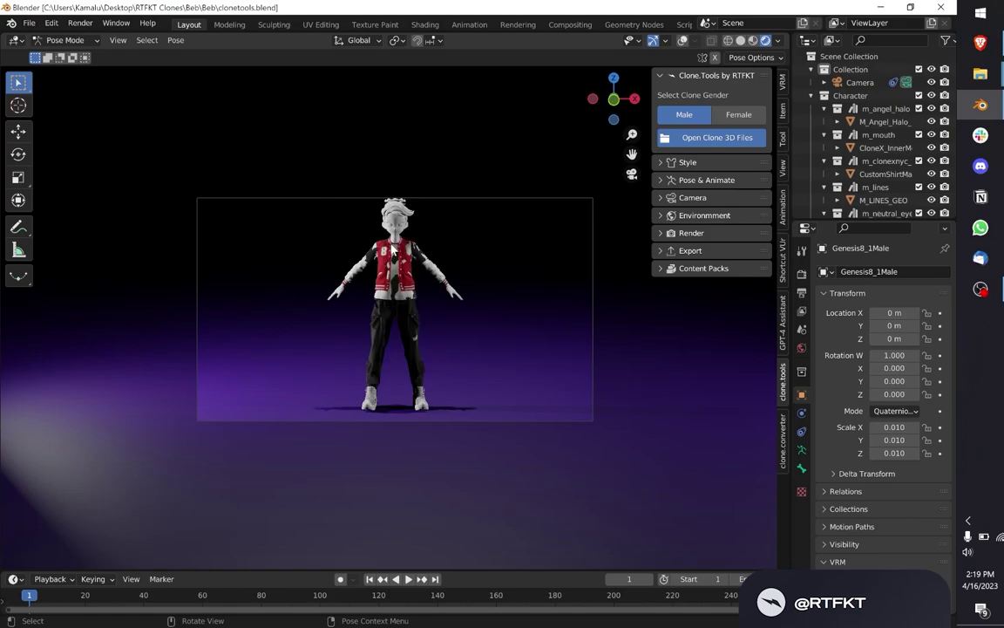
# - Expand Style in Clone.Tools and remove the m_rd_varsity_jckt red varsity jacket
pyautogui.scroll(3, 427, 271)
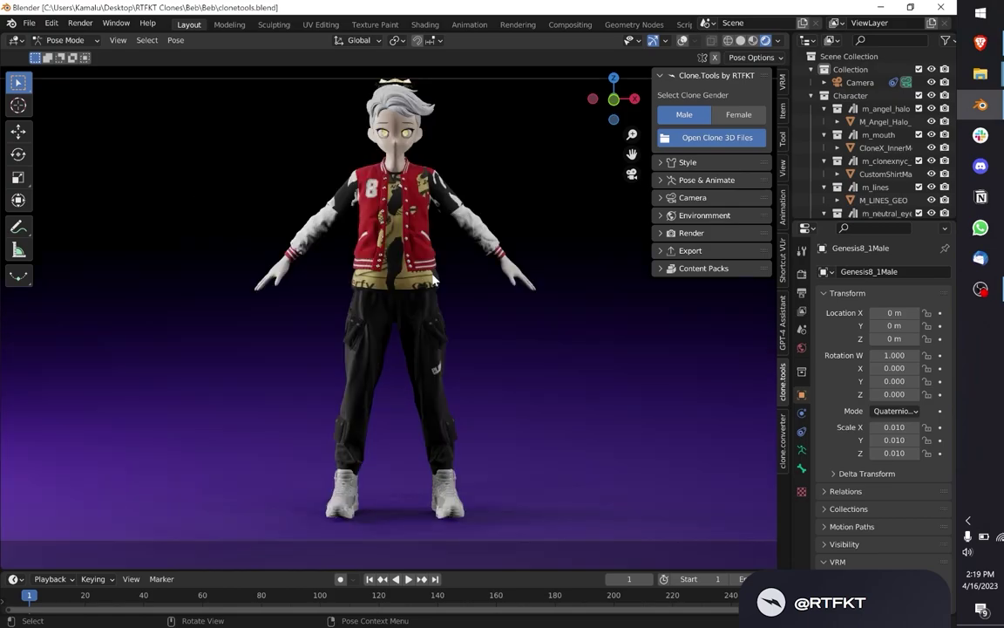
pyautogui.click(687, 163)
pyautogui.scroll(-3, 696, 288)
pyautogui.scroll(-8, 696, 287)
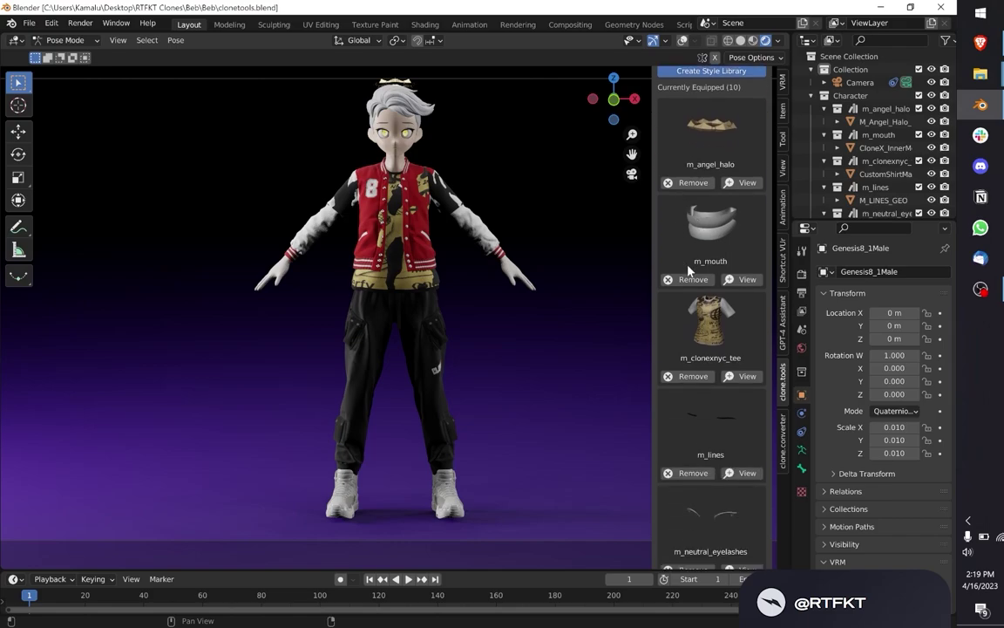
pyautogui.scroll(-8, 730, 381)
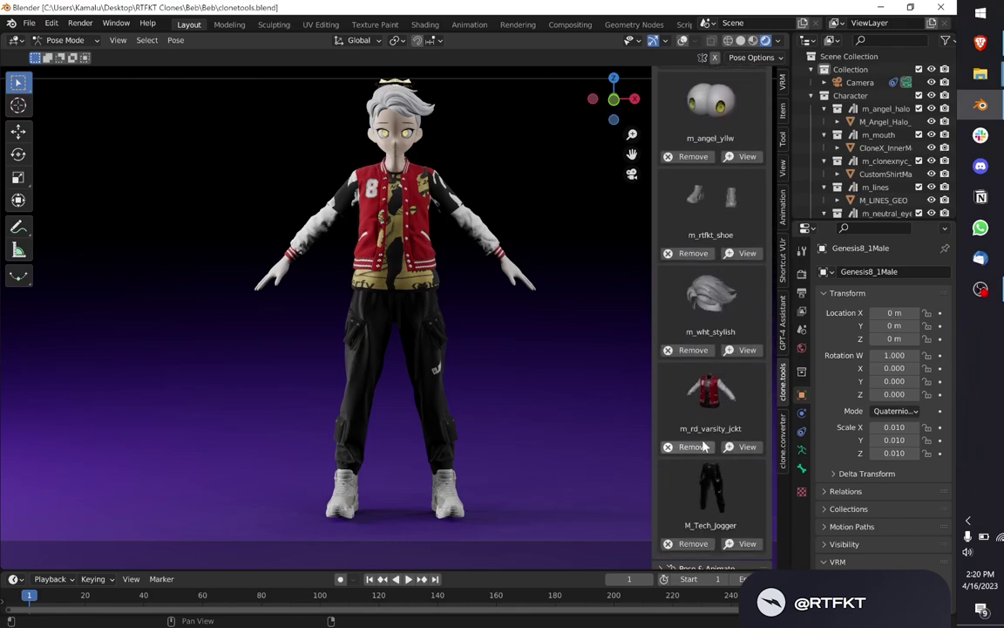
pyautogui.click(691, 447)
# - Orbit and zoom to a straight front view of the clone's CloneX-NYC tee
pyautogui.scroll(2, 403, 247)
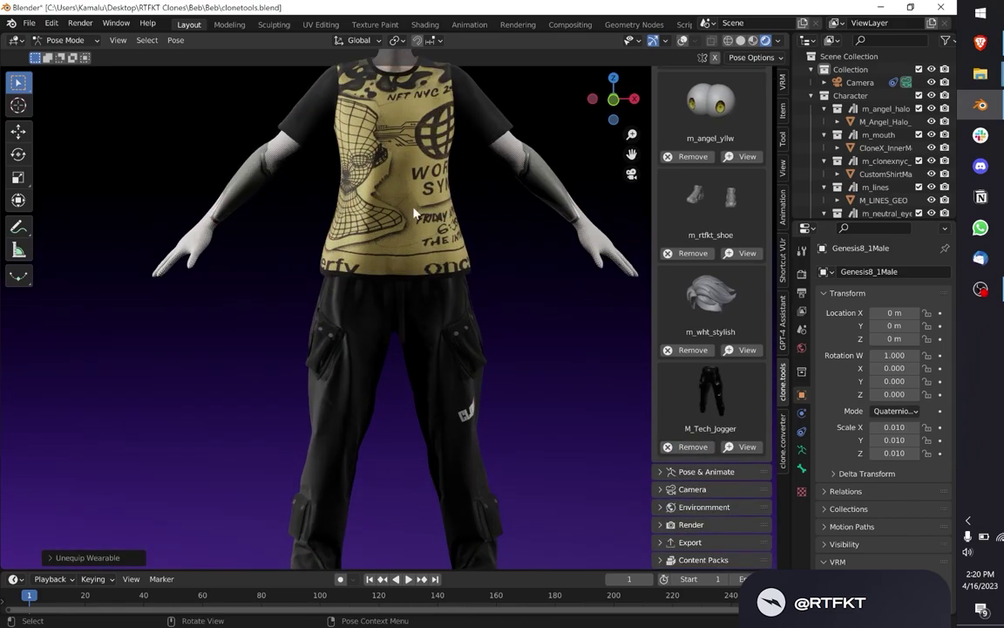
pyautogui.scroll(-6, 443, 217)
pyautogui.moveTo(444, 217); pyautogui.dragTo(477, 394, button='middle')
pyautogui.scroll(5, 425, 278)
pyautogui.moveTo(425, 278); pyautogui.dragTo(467, 263, button='middle')
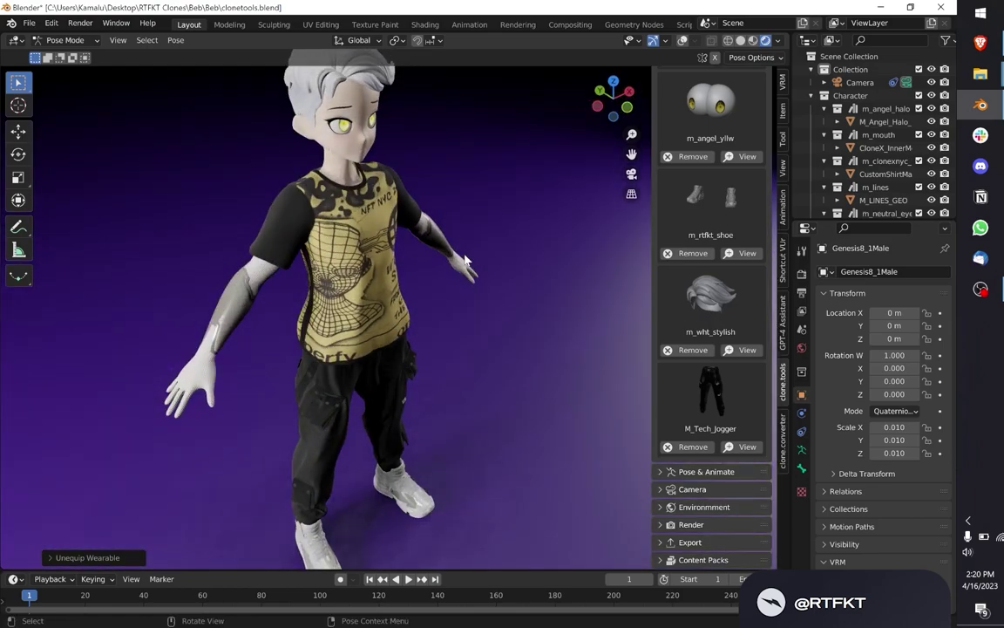
pyautogui.moveTo(465, 258); pyautogui.dragTo(412, 251, button='middle')
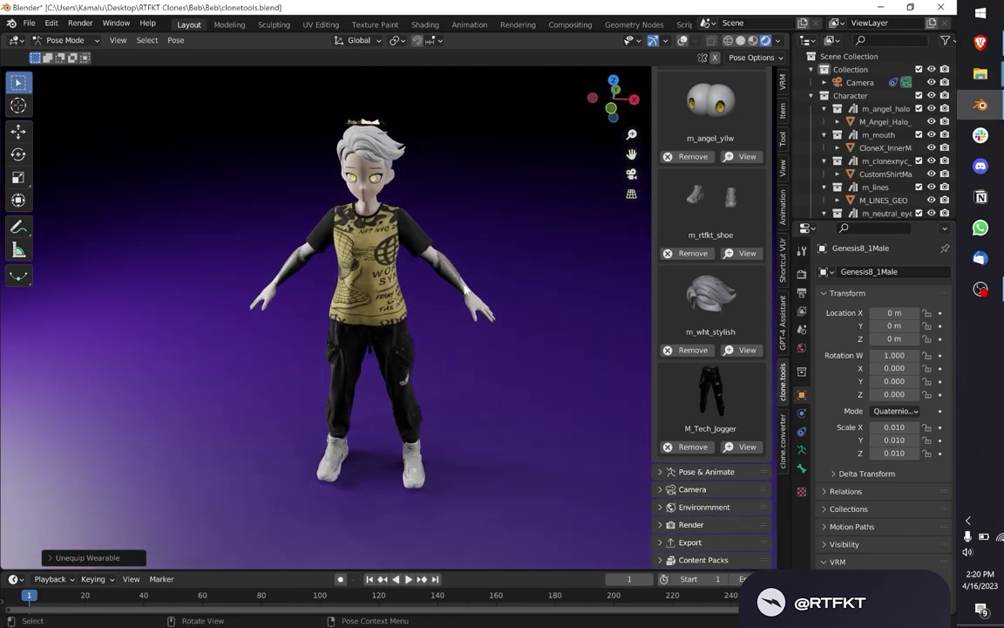
pyautogui.scroll(3, 710, 270)
pyautogui.scroll(8, 723, 280)
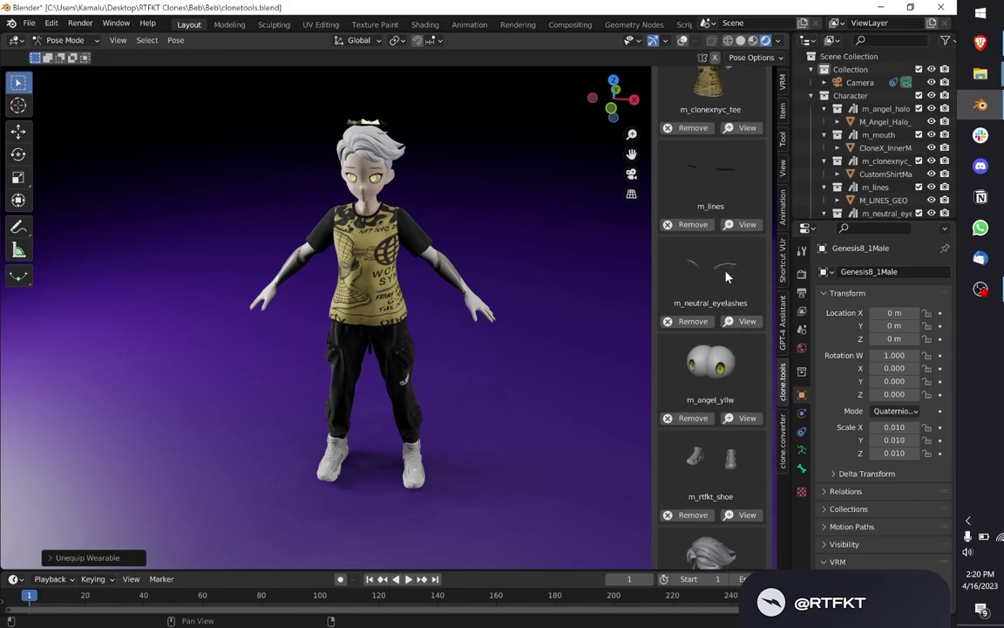